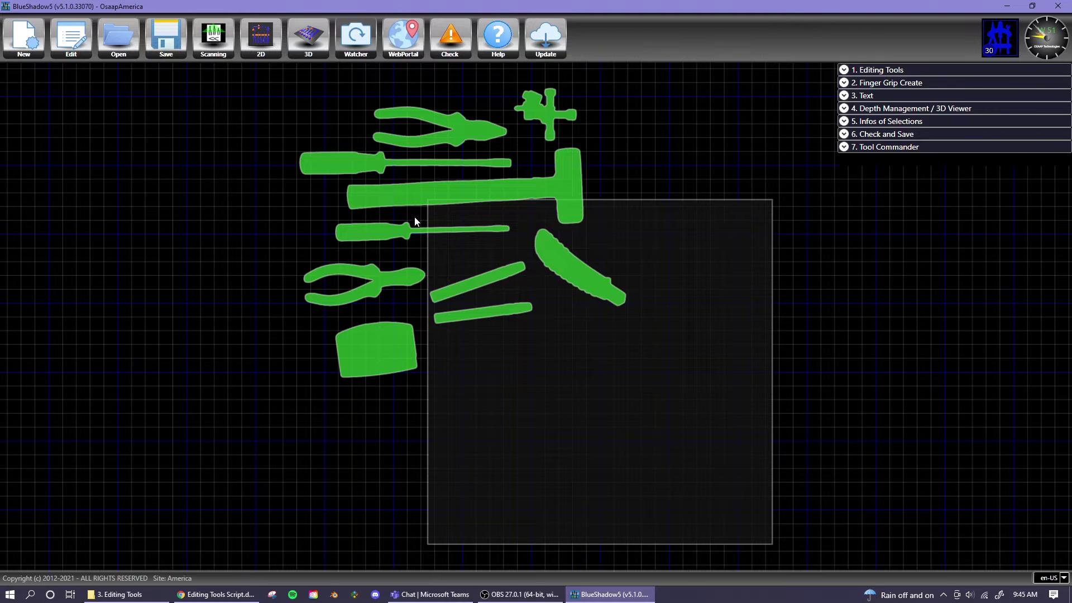
Drag all the green tool outlines by the hammer handle into the dark tray box, then zoom in.
left_click_drag(392, 195, 524, 349)
scroll(738, 409, "up", 2)
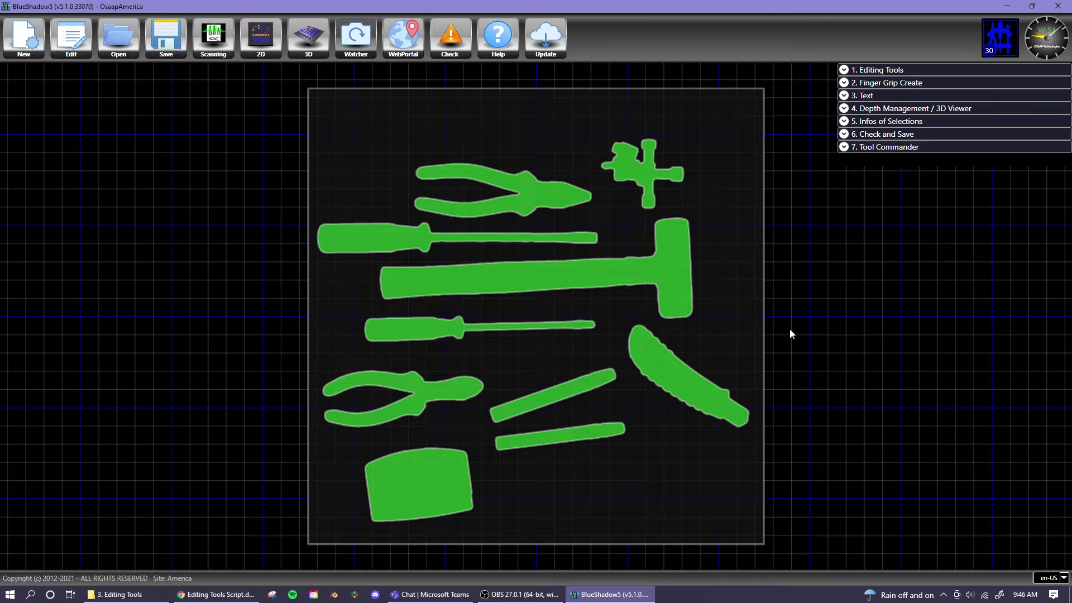
left_click(476, 269)
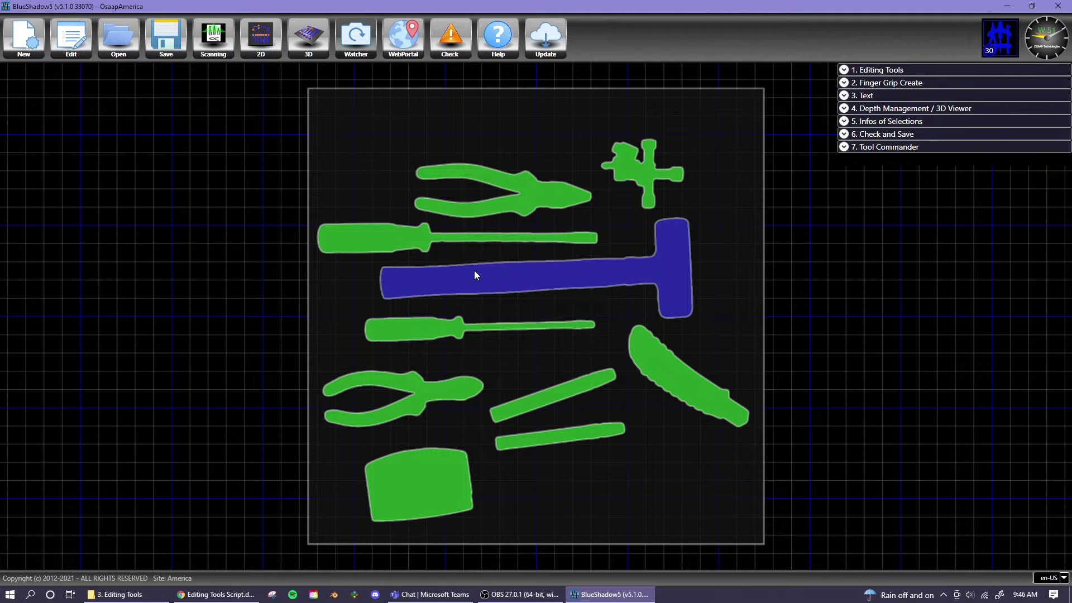
left_click(415, 327)
left_click(413, 382)
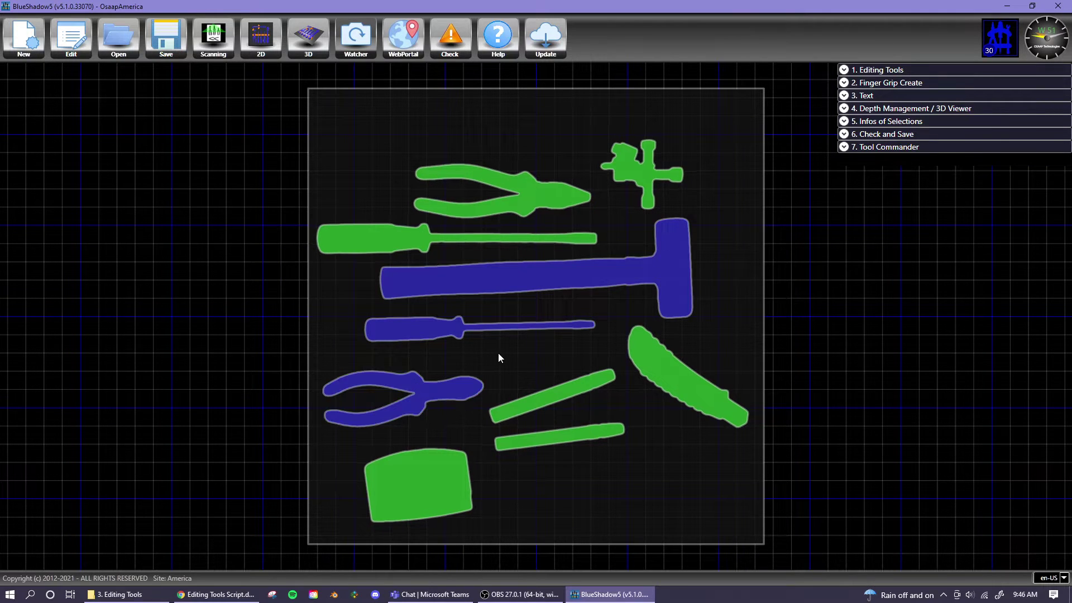
left_click(428, 384)
left_click(422, 321)
left_click(473, 290)
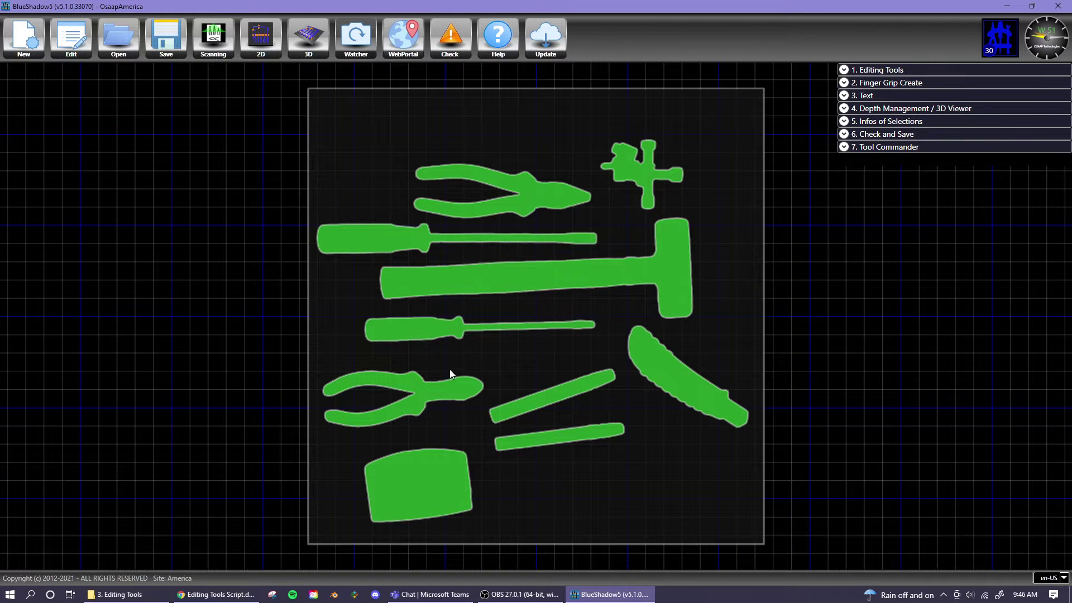
left_click_drag(296, 84, 766, 330)
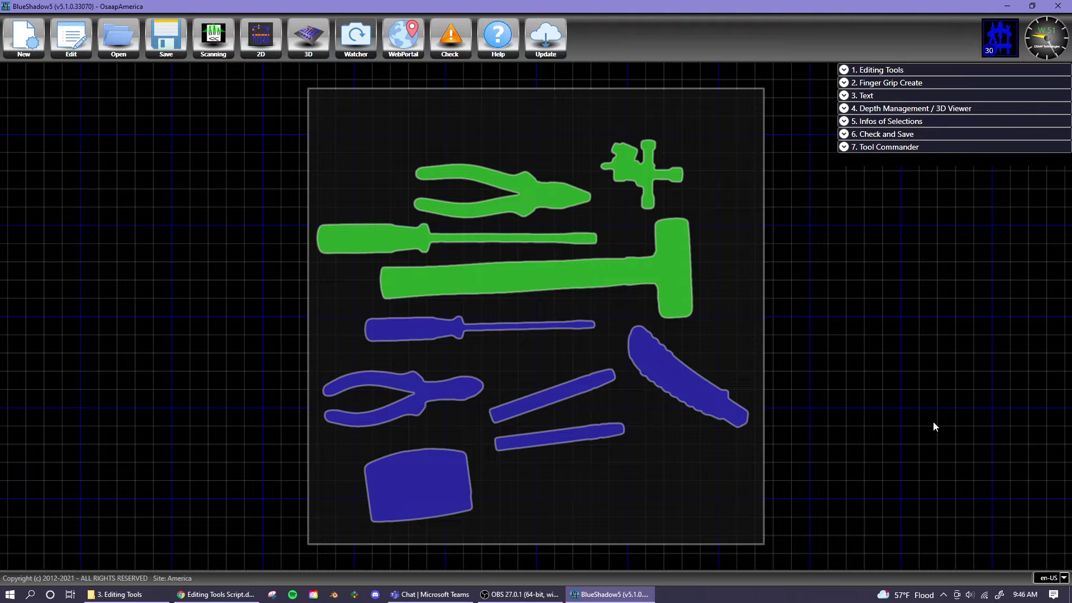
left_click(537, 273)
left_click(752, 280)
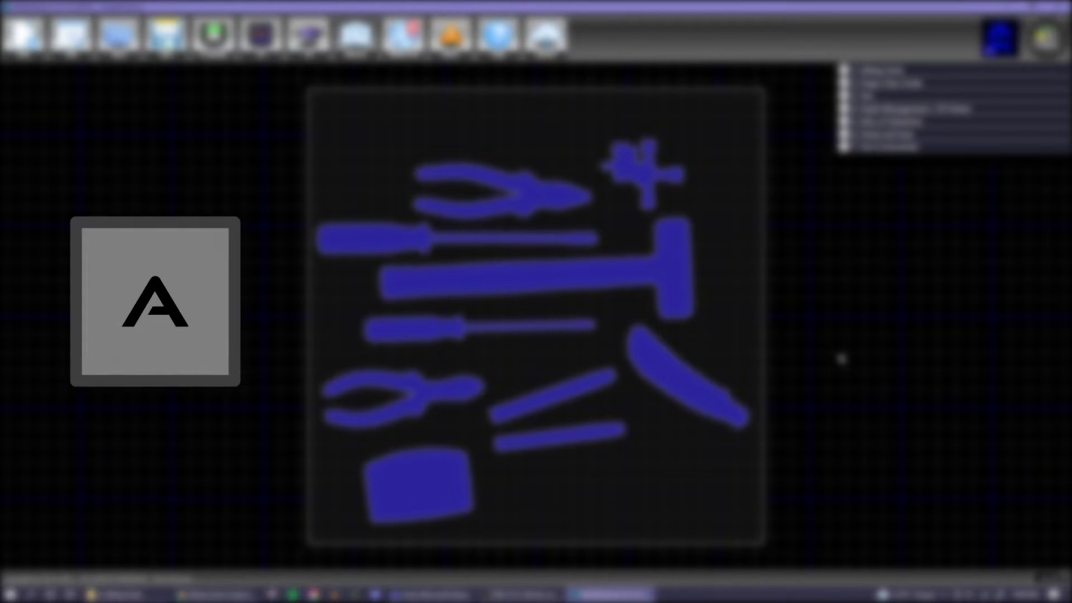
key("ctrl+a")
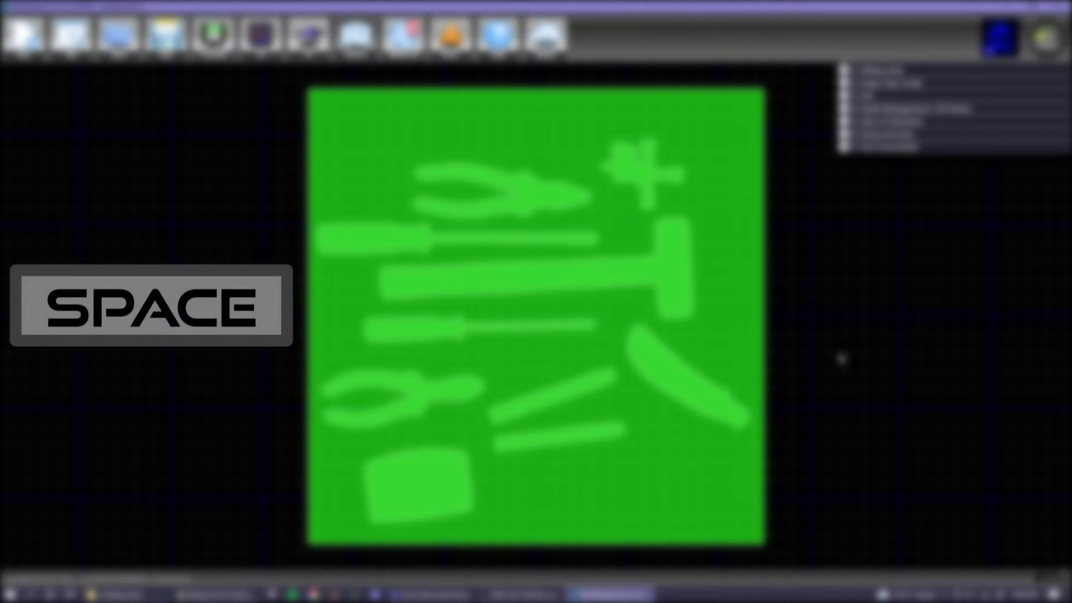
key("space")
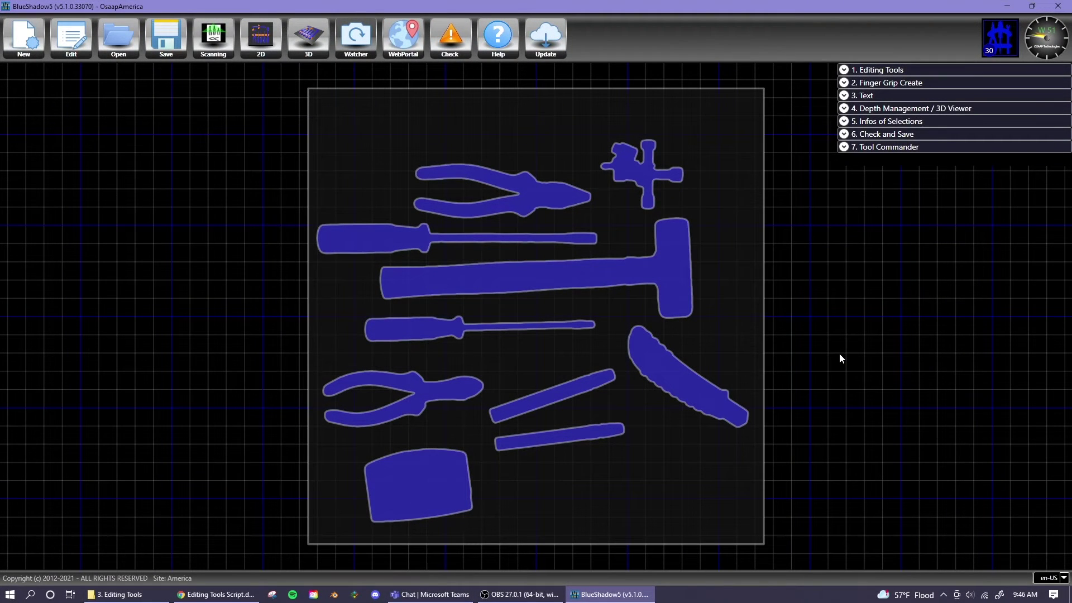
key("ctrl+a")
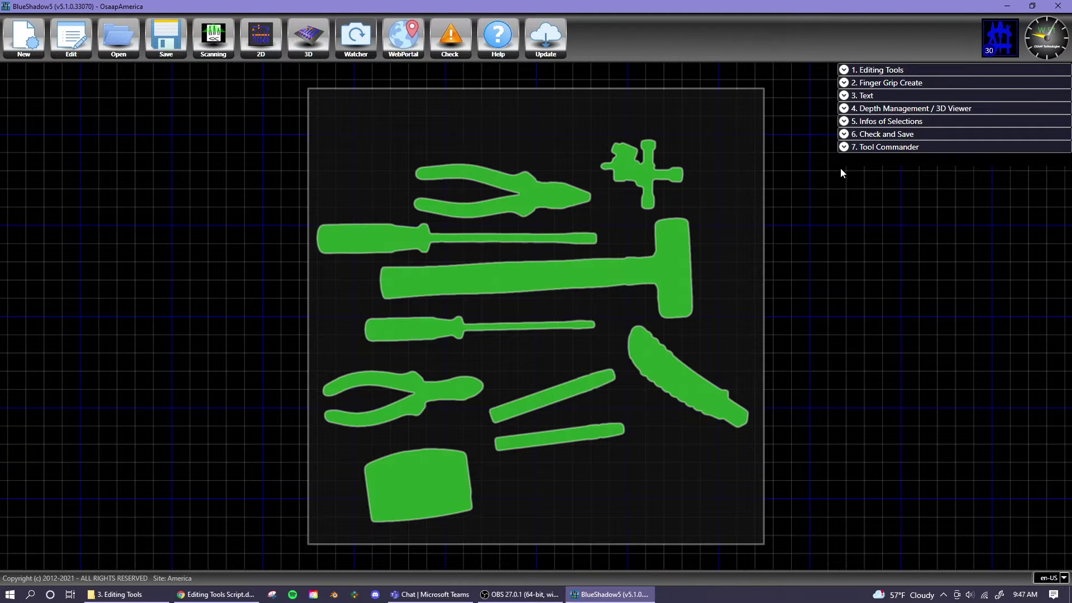
Rotate the whole tool layout as a group in repeated 45° steps.
left_click(843, 70)
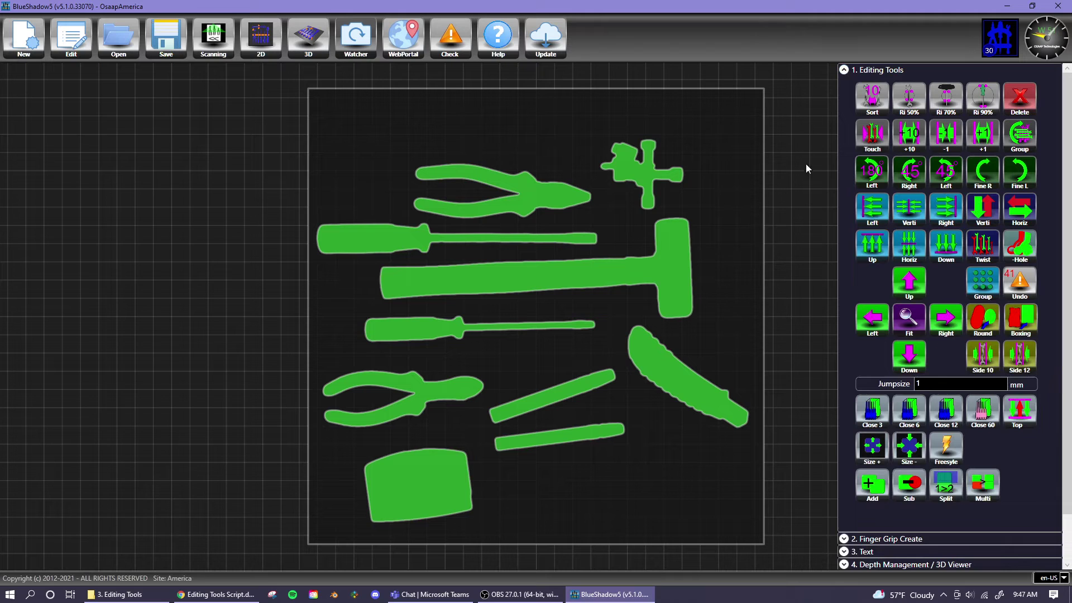
left_click(1019, 133)
left_click(1019, 133)
left_click(1019, 132)
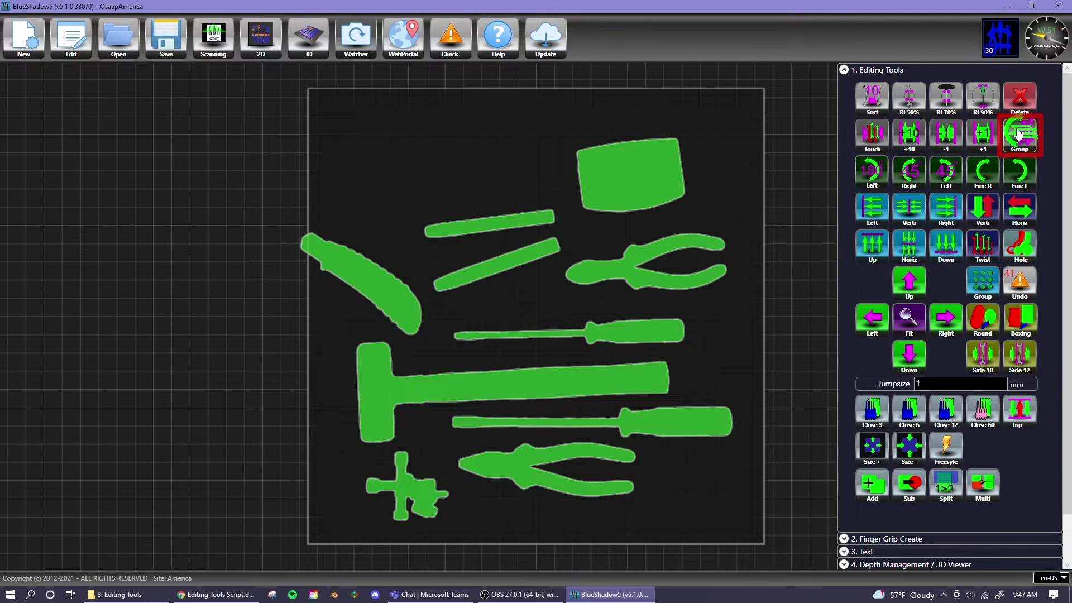
left_click(1018, 133)
left_click(1018, 133)
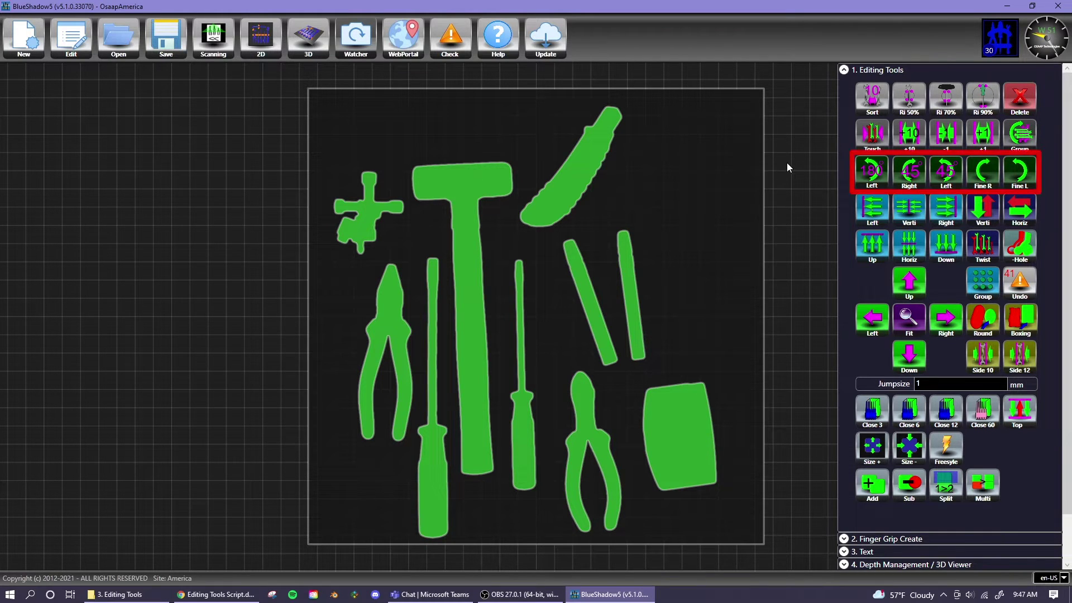
Turn the layout 180° so the hammer head is on top, fine-adjust it, then rotate each tool upright.
left_click(865, 171)
left_click(892, 163)
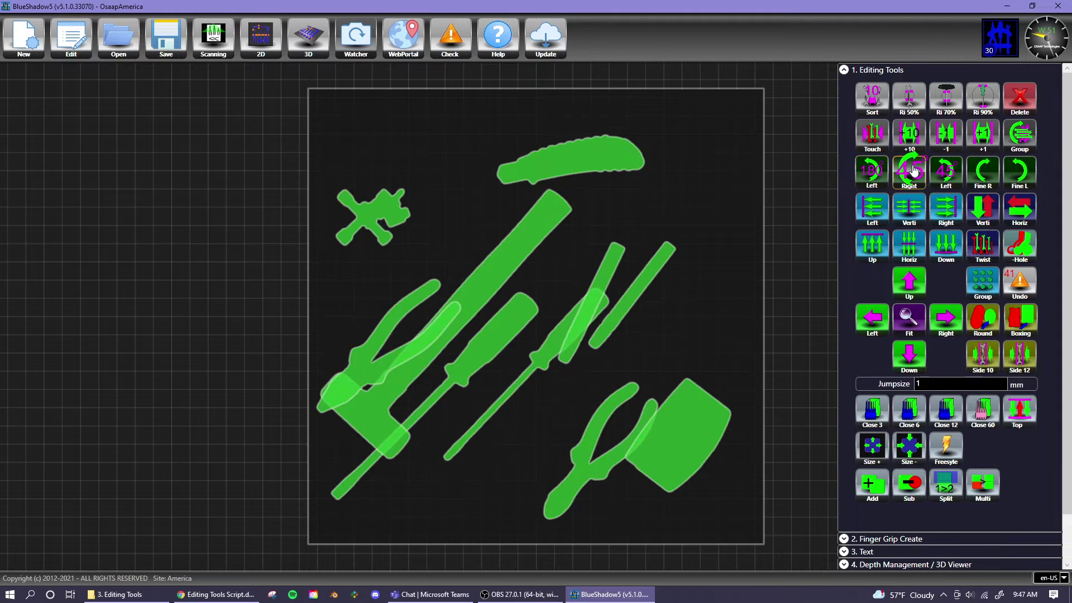
left_click(946, 170)
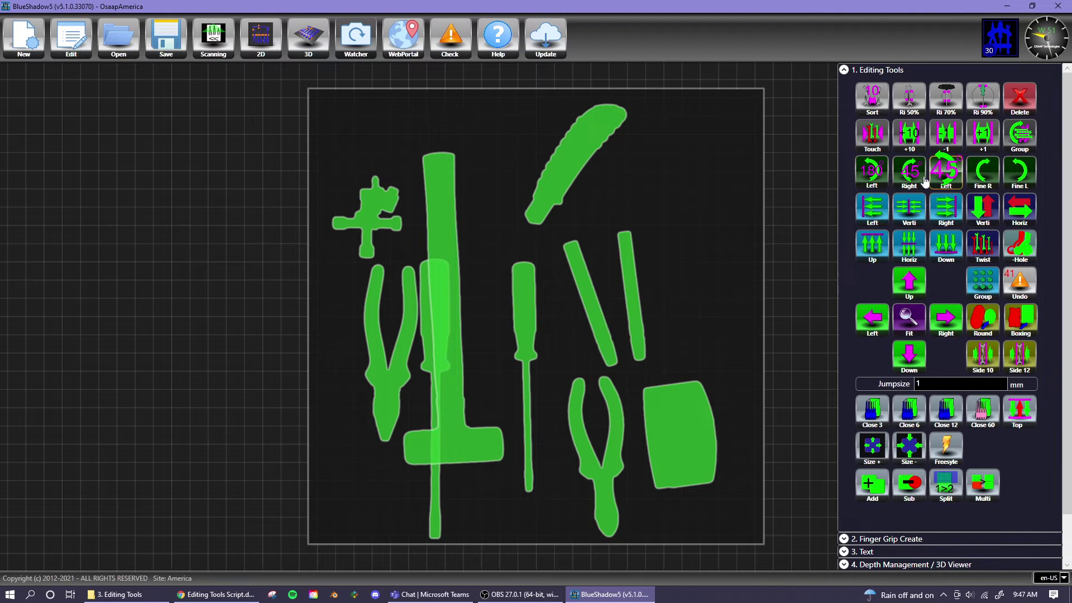
left_click(870, 171)
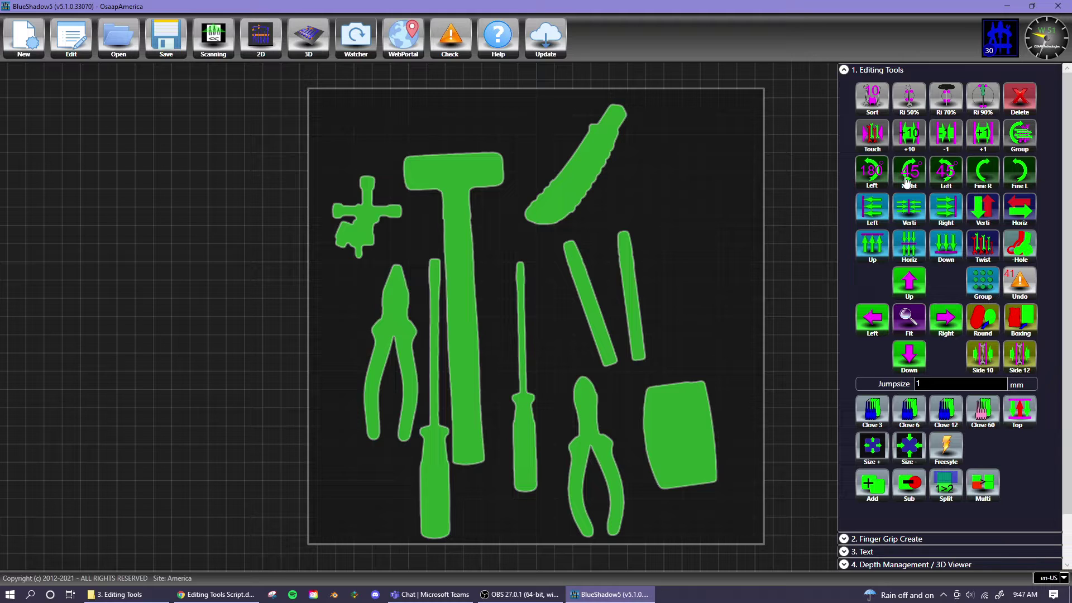
left_click(984, 174)
left_click(984, 176)
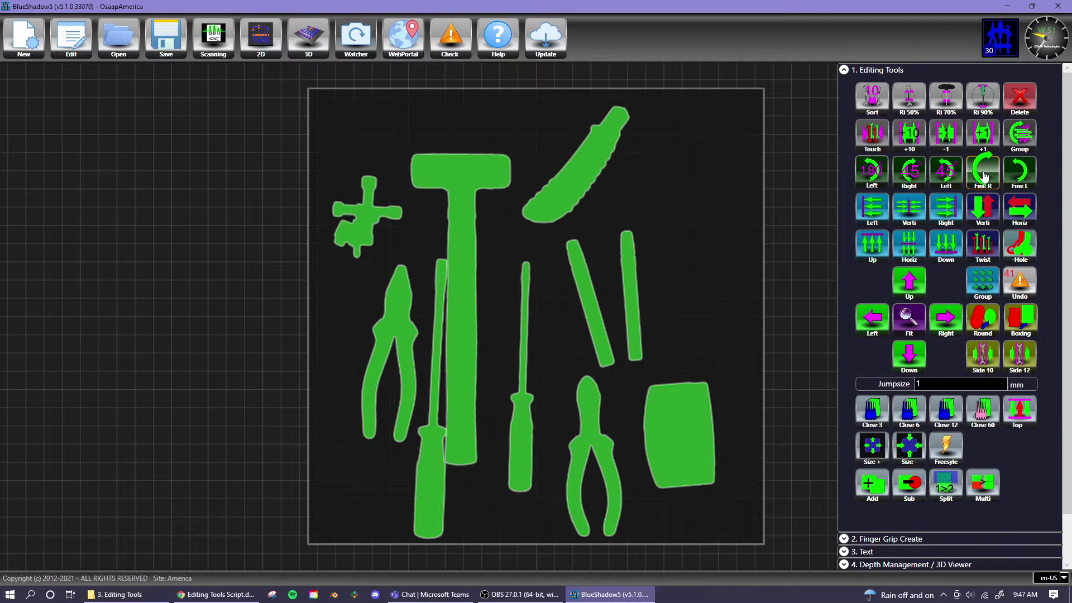
left_click(1020, 170)
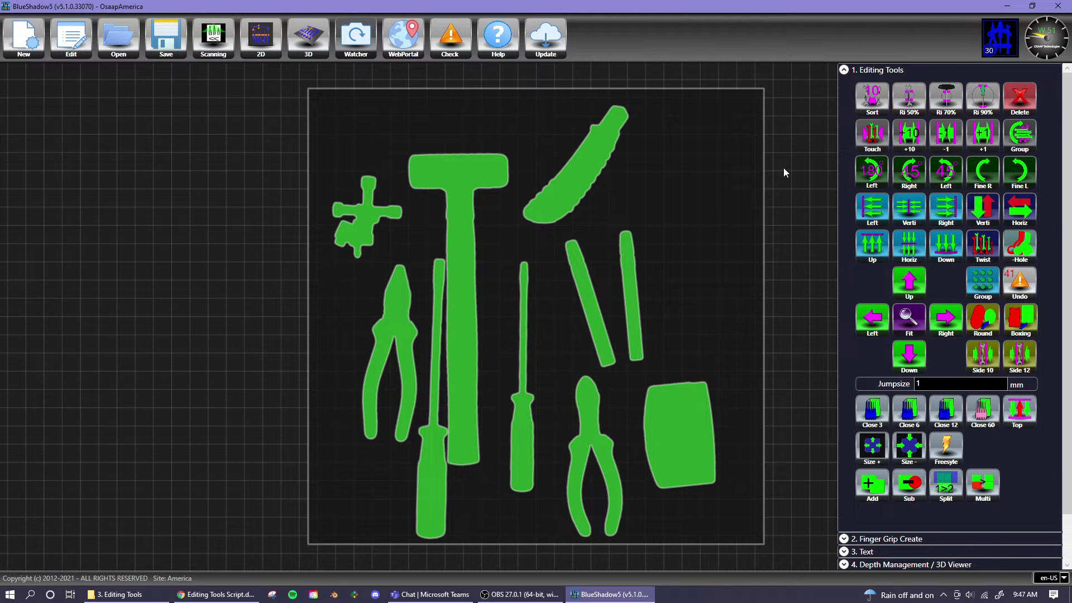
left_click(976, 100)
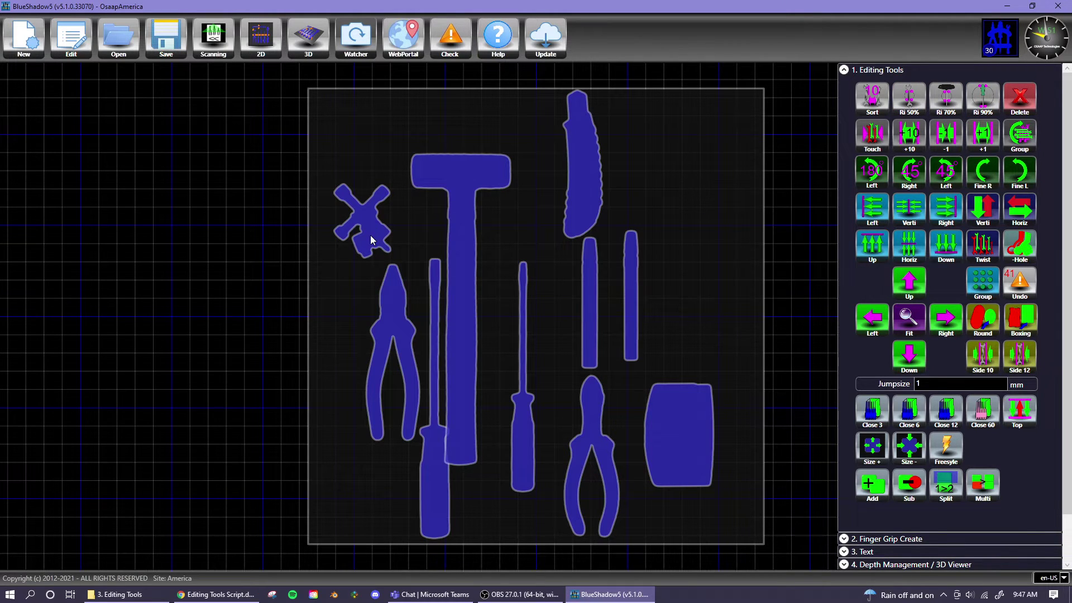
Rotate the cross-shaped tool 45° to stand it upright.
left_click(371, 236)
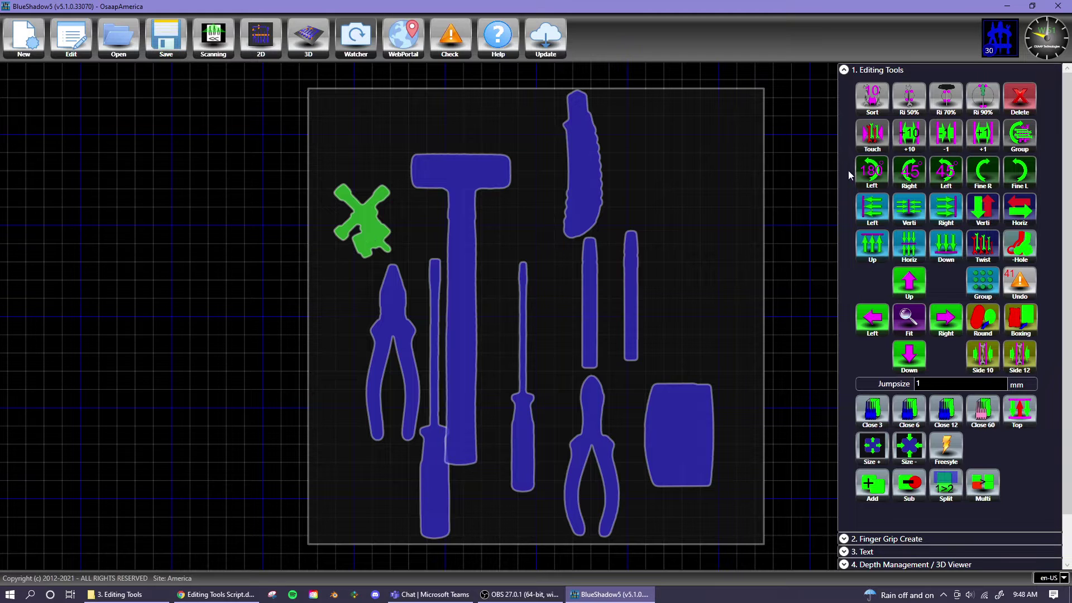
left_click(913, 174)
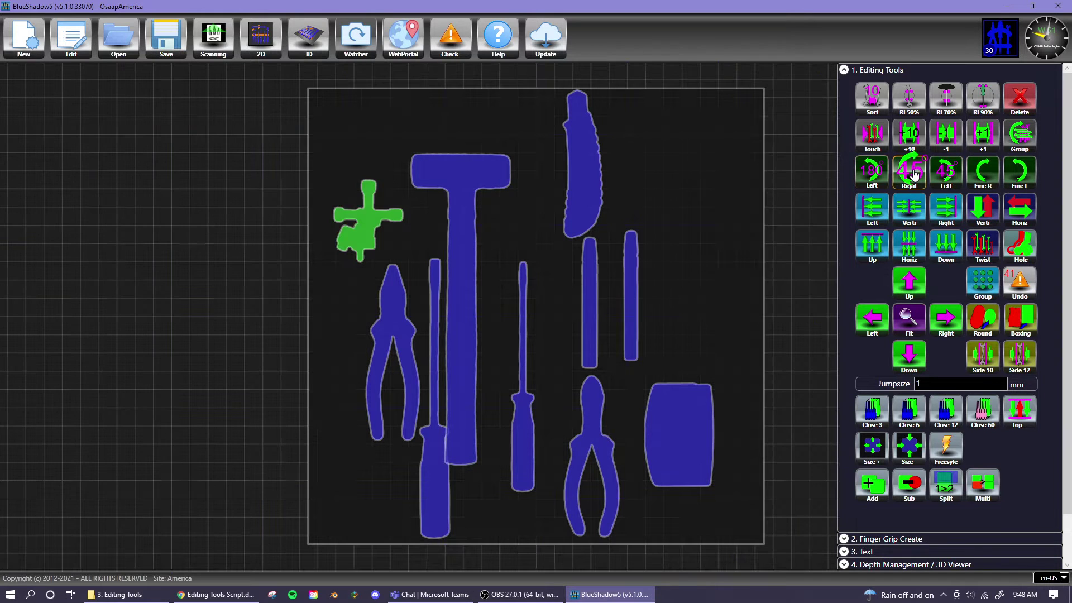
left_click(726, 282)
Select all tool outlines and align them to the tray's bottom edge.
left_click_drag(776, 556, 263, 79)
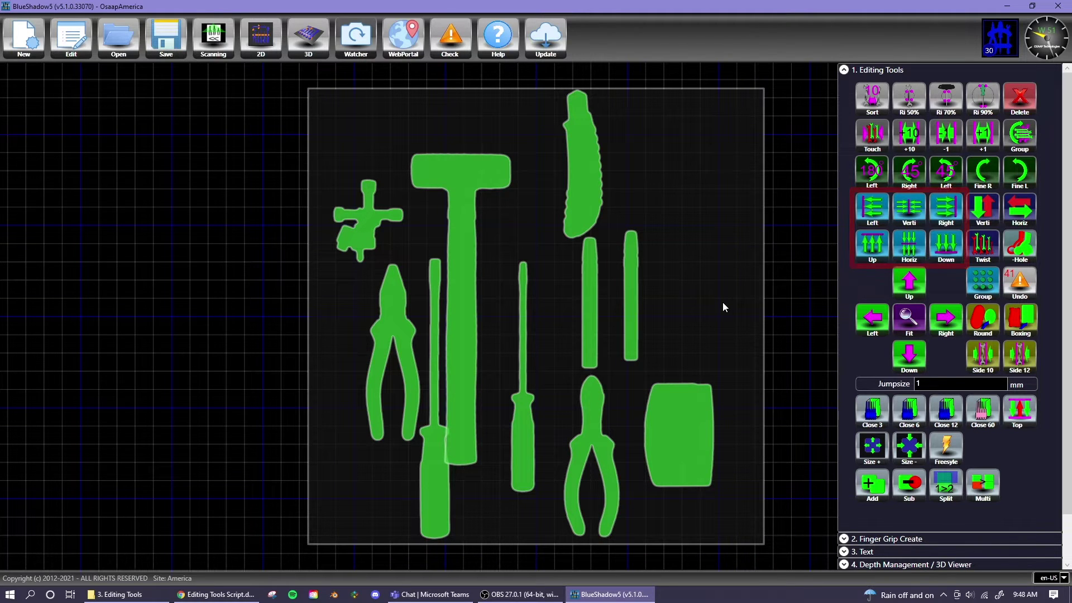
left_click(950, 256)
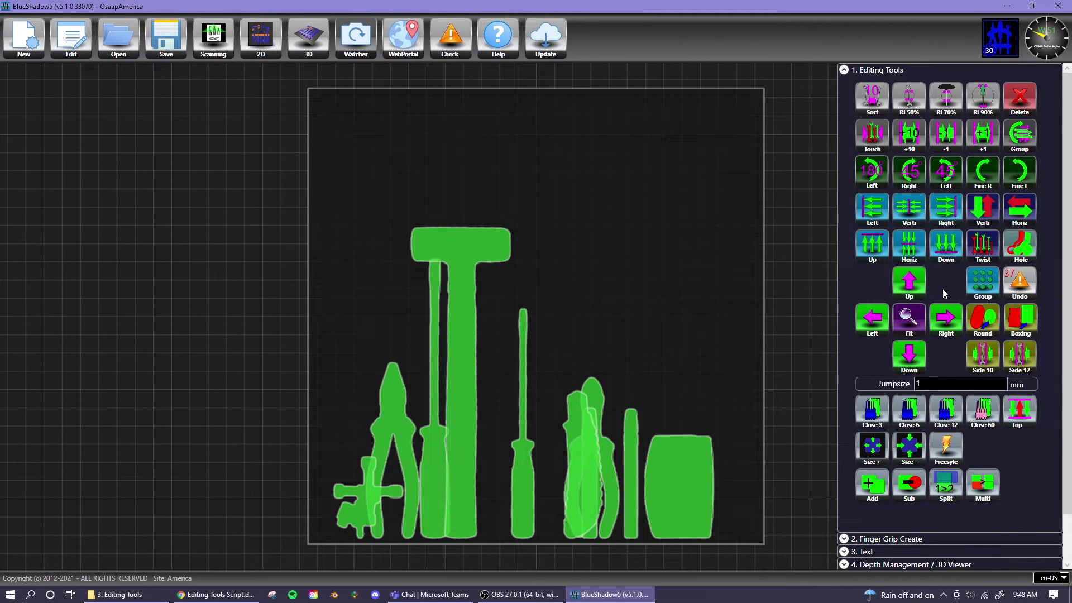
left_click(625, 193)
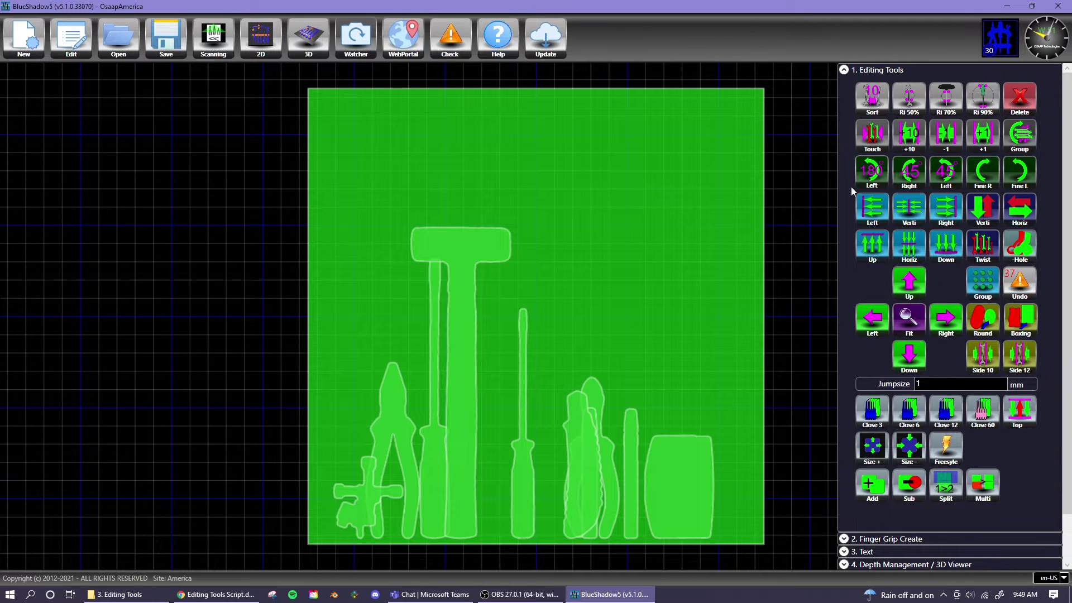
left_click(909, 244)
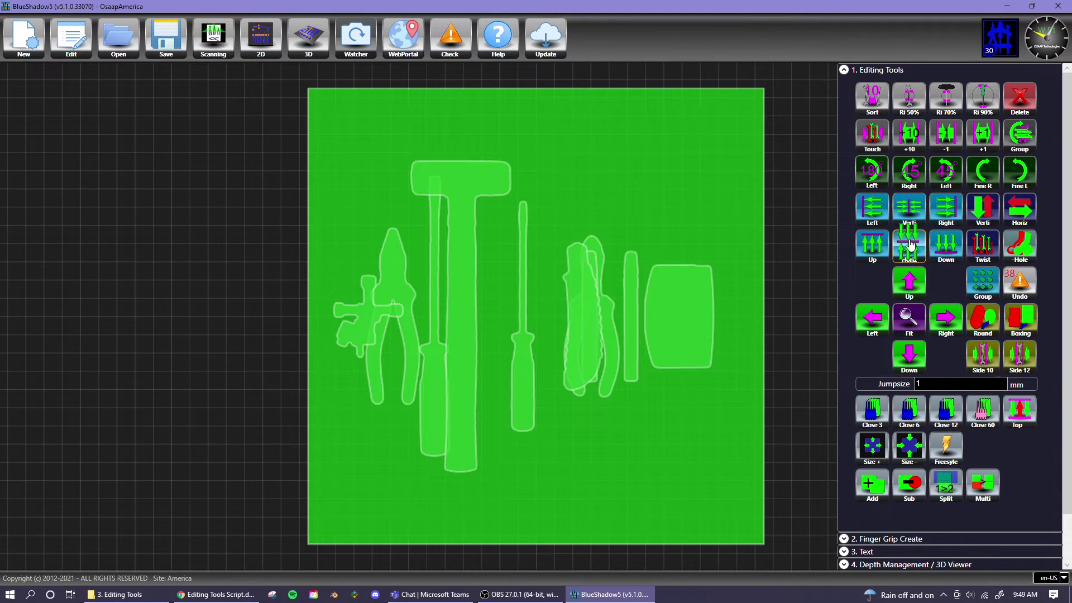
left_click(947, 251)
left_click(737, 398)
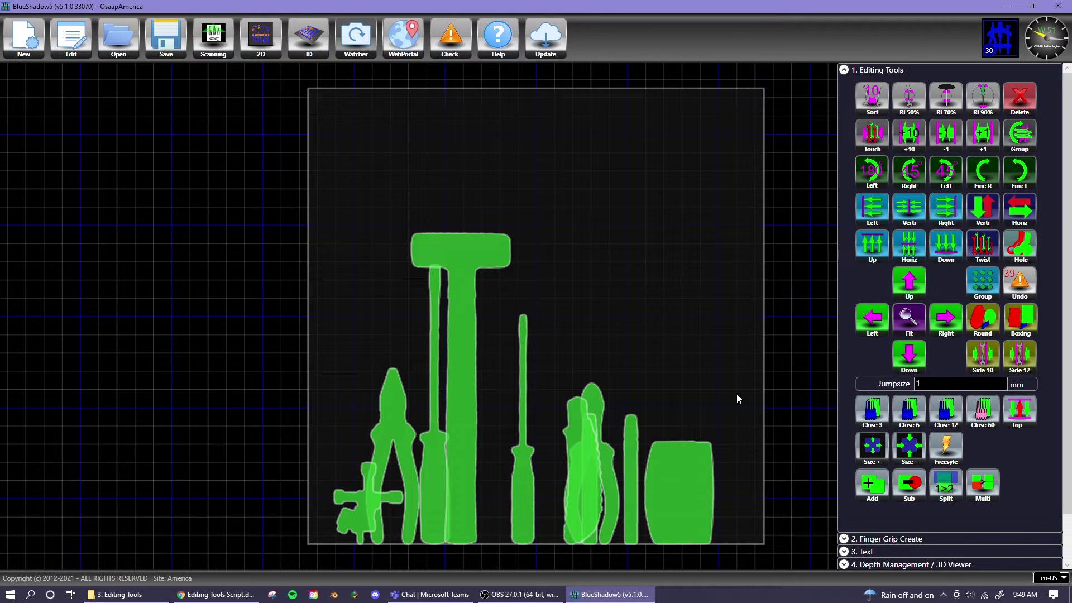
Sort the tools by size until the hammer comes first, then push them together so they touch.
left_click(872, 98)
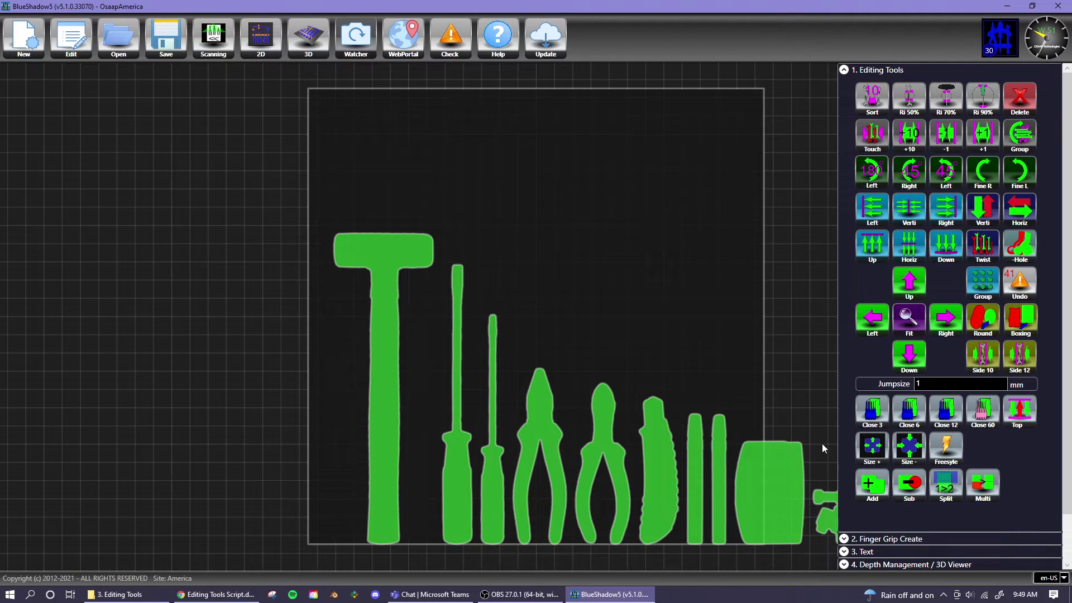
left_click(872, 98)
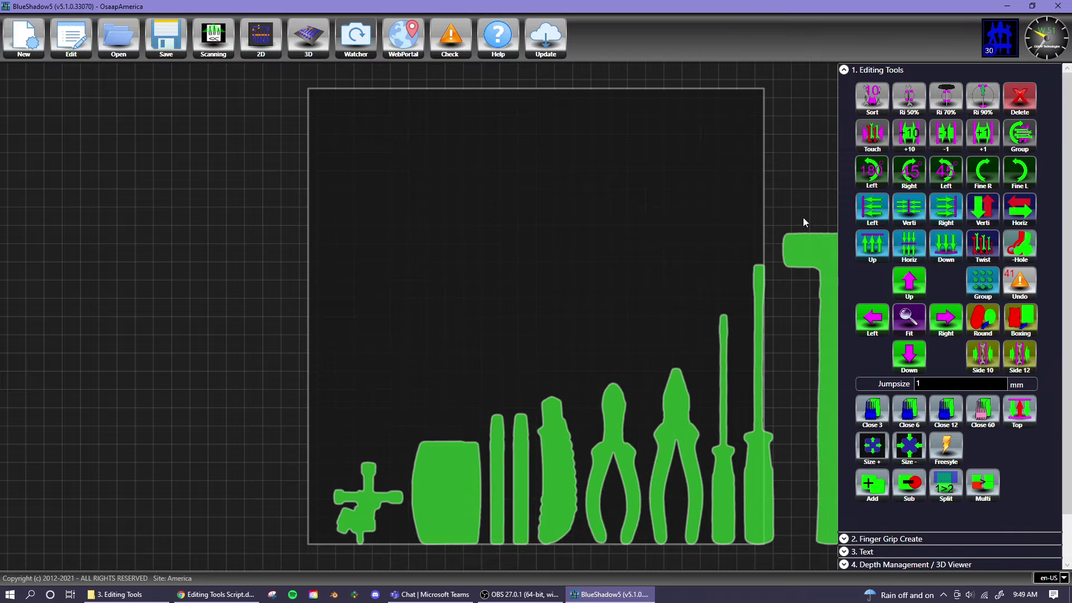
left_click(872, 98)
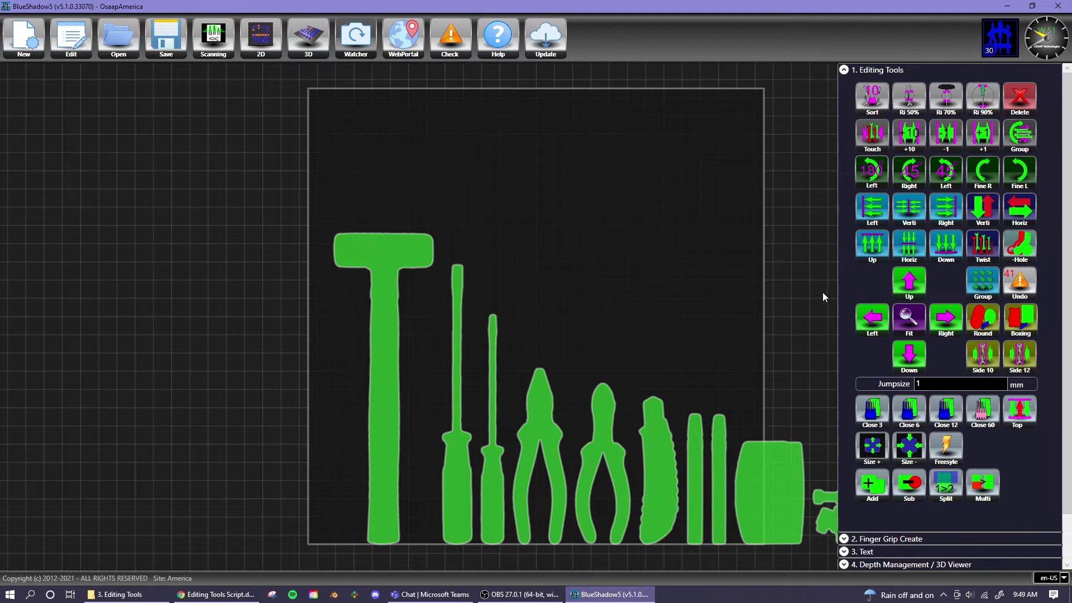
left_click(874, 133)
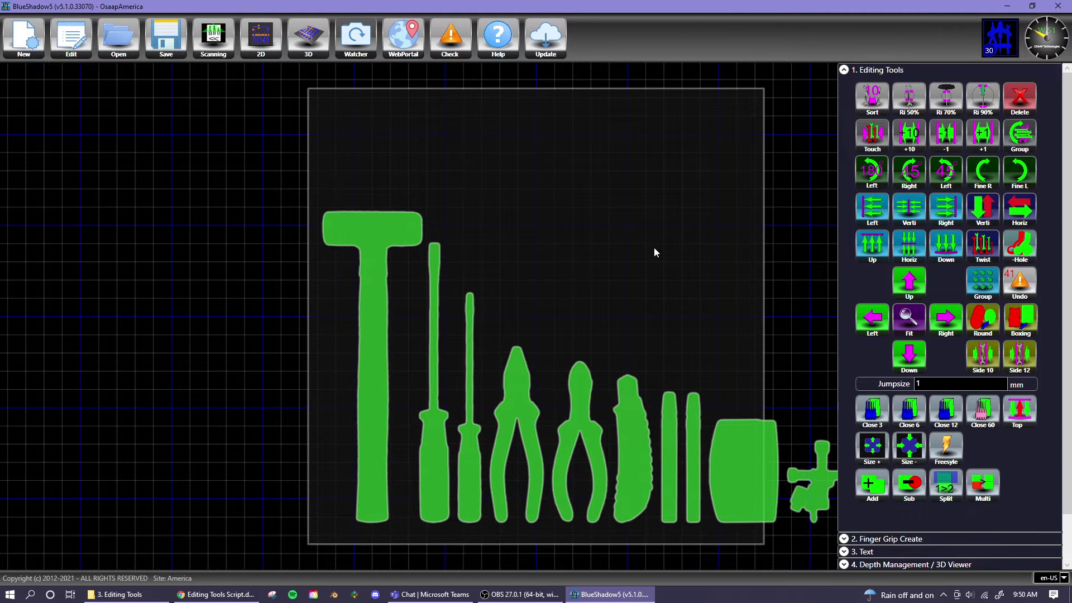
Try wider and tighter gaps between the tools using the +10 and +1 spacing buttons.
left_click(872, 134)
left_click(908, 134)
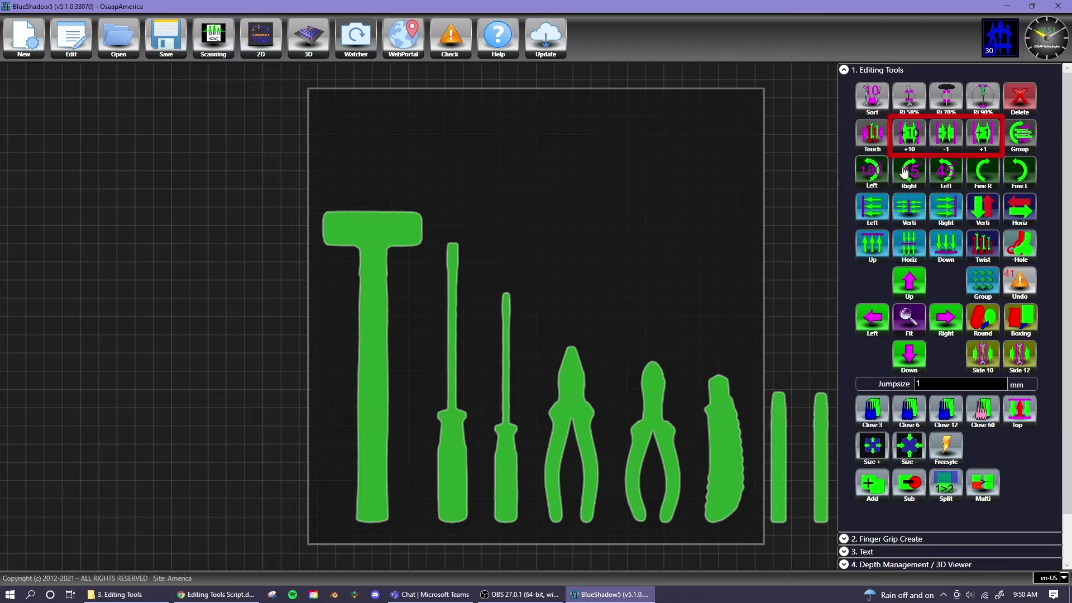
left_click(946, 134)
left_click(946, 134)
left_click(981, 137)
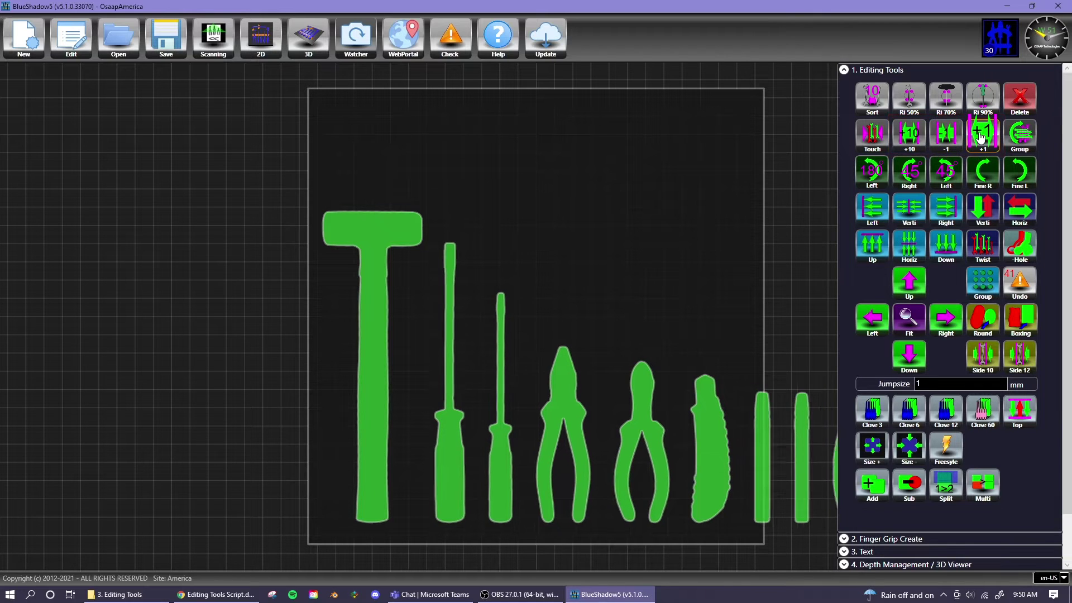
Flip the knife vertically and horizontally, then box-select every tool outline.
left_click(781, 302)
left_click(638, 458)
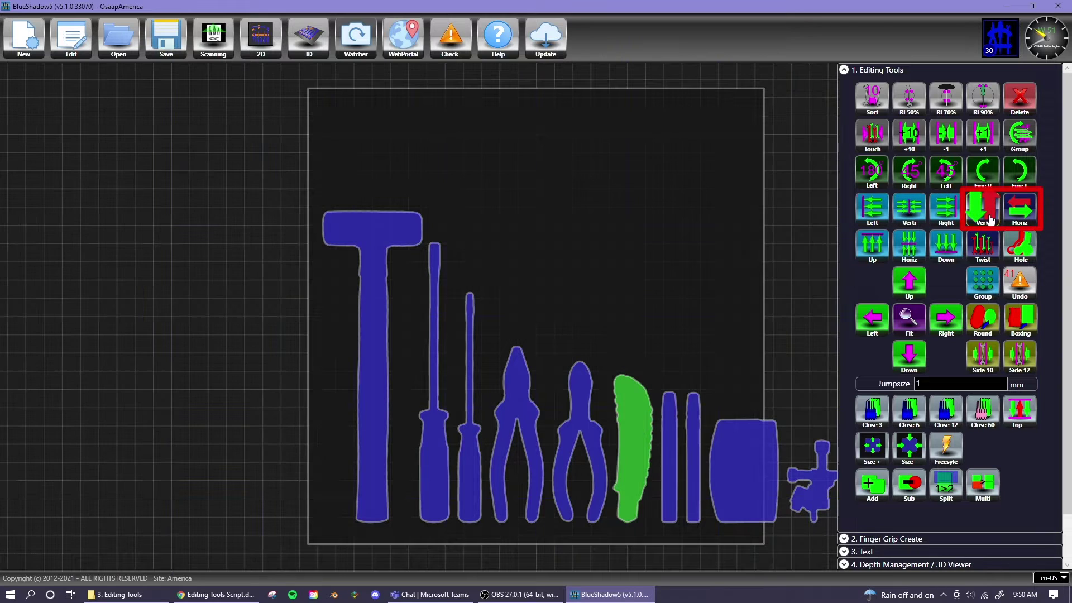
left_click(989, 218)
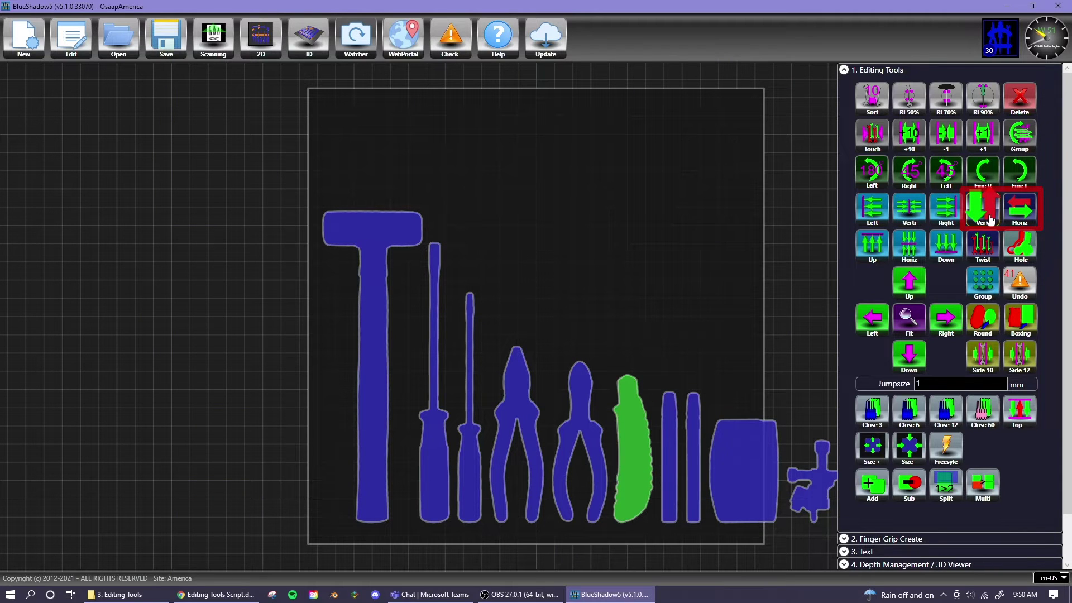
left_click(1021, 218)
left_click(1020, 218)
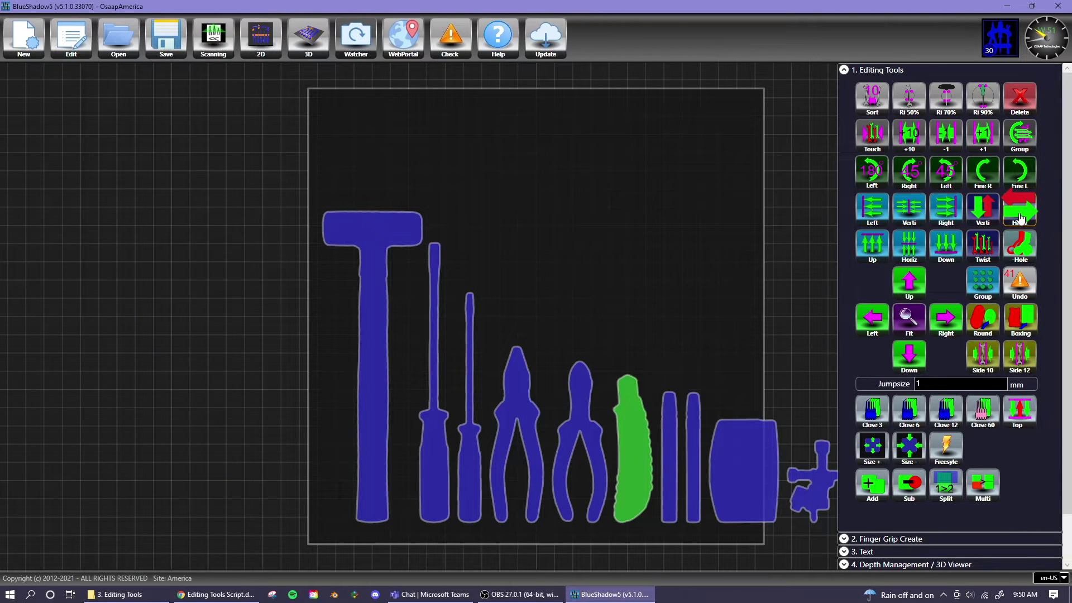
left_click(698, 290)
left_click_drag(221, 162, 829, 544)
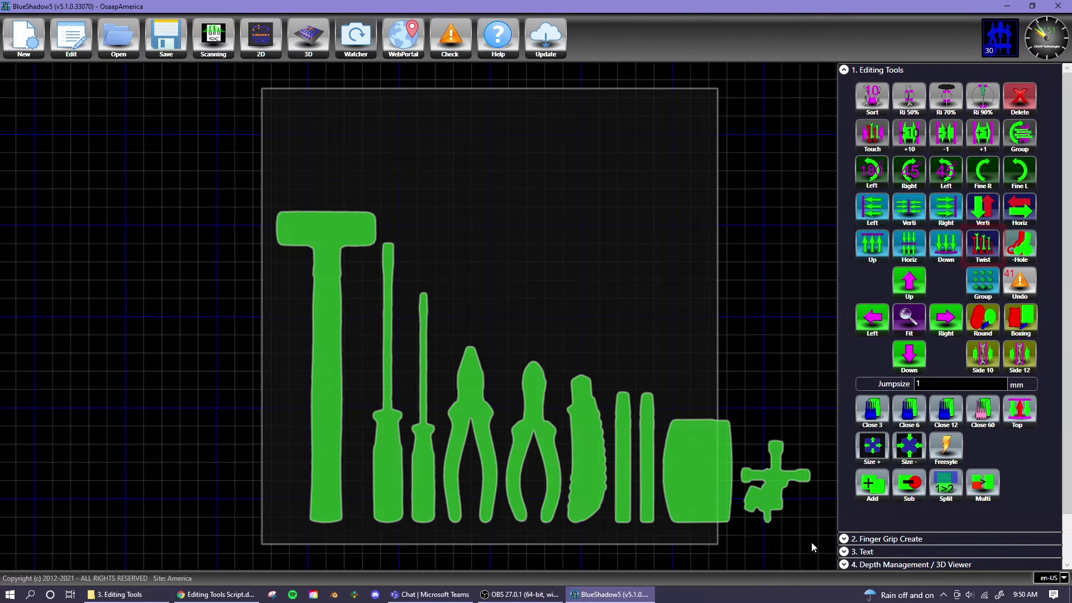
Split the tools into alternating groups, flip the alternates upside down, and pack the row tightly.
left_click(977, 250)
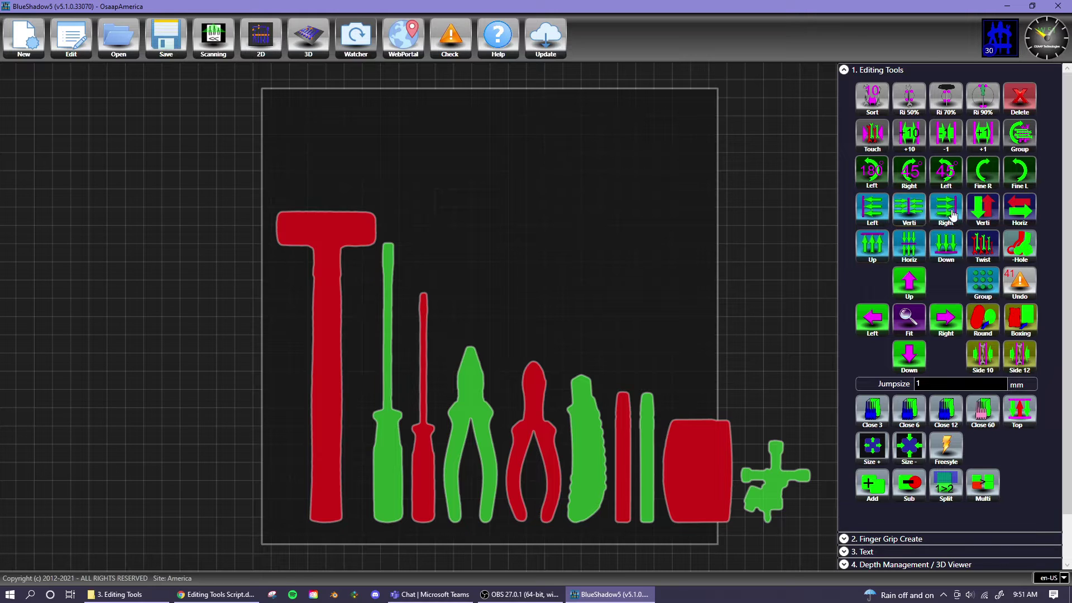
left_click(978, 215)
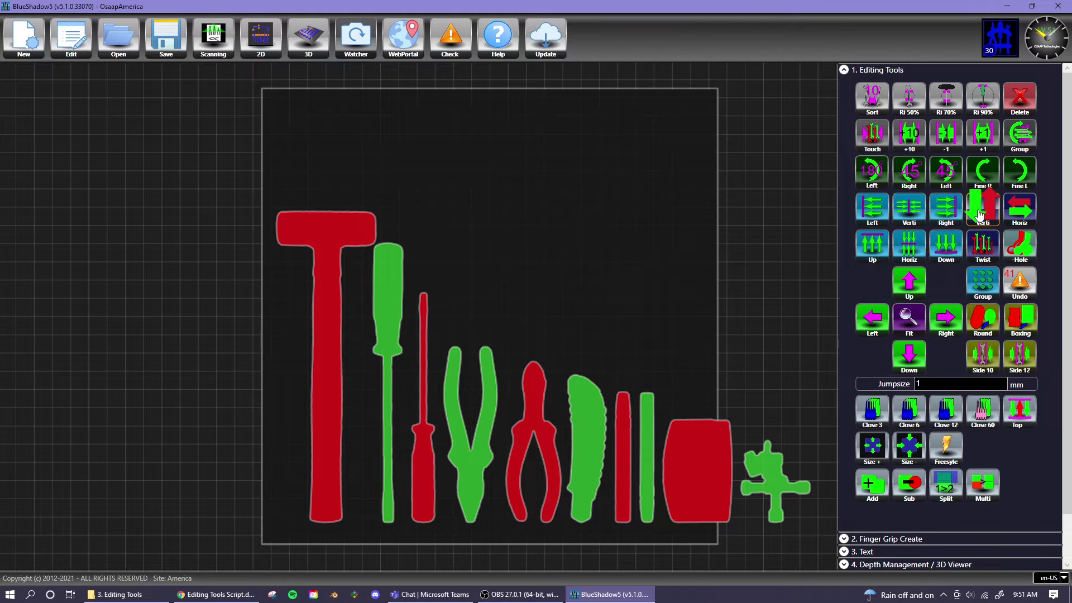
left_click(874, 132)
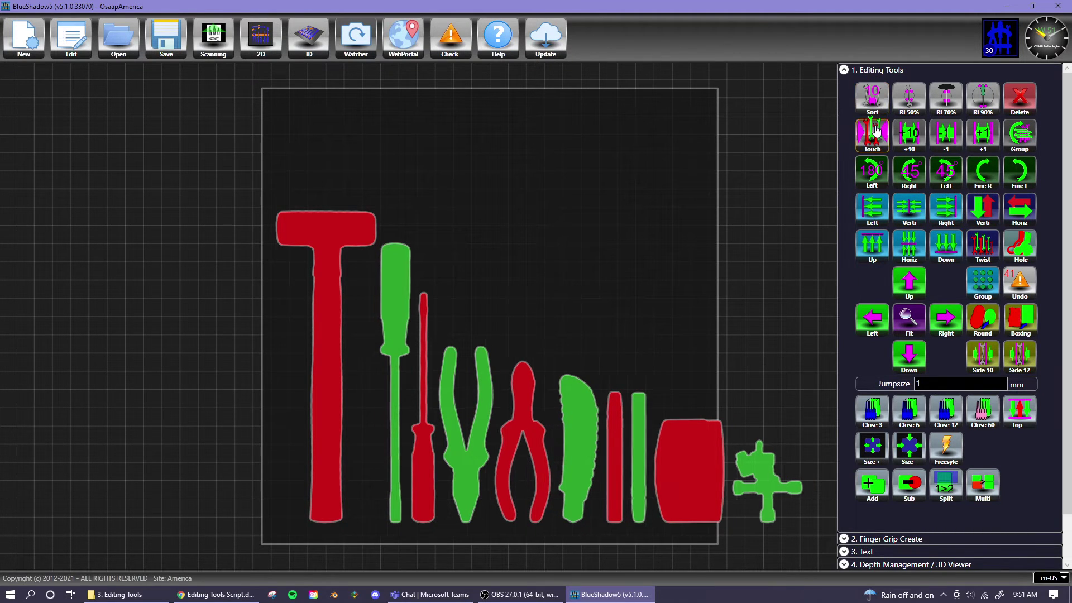
key("ctrl+a")
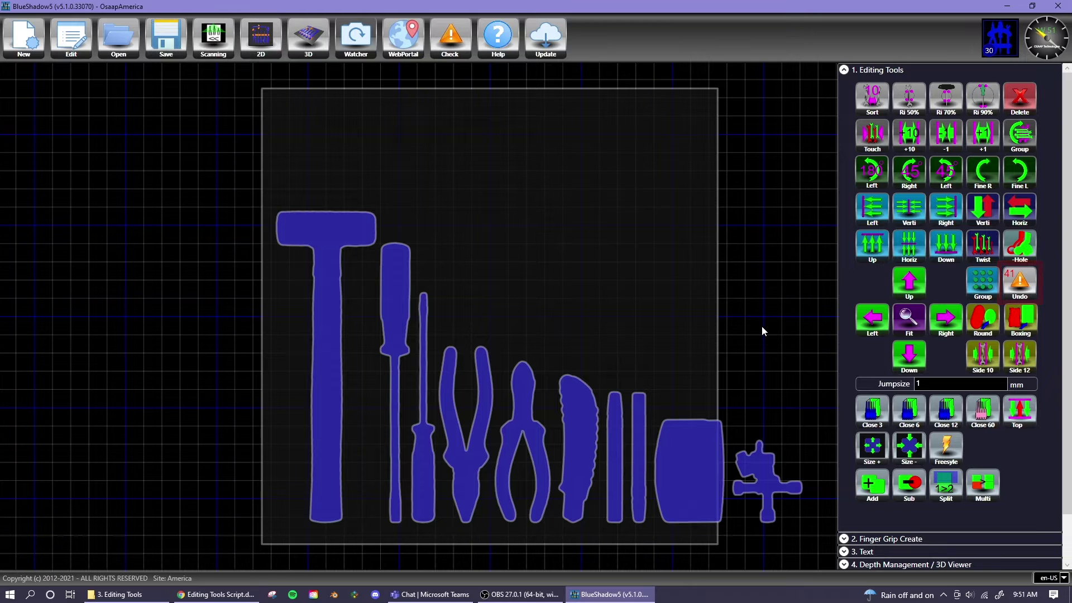
Move the second pliers up to the top area, try filling its hole, then undo.
left_click_drag(523, 441, 555, 230)
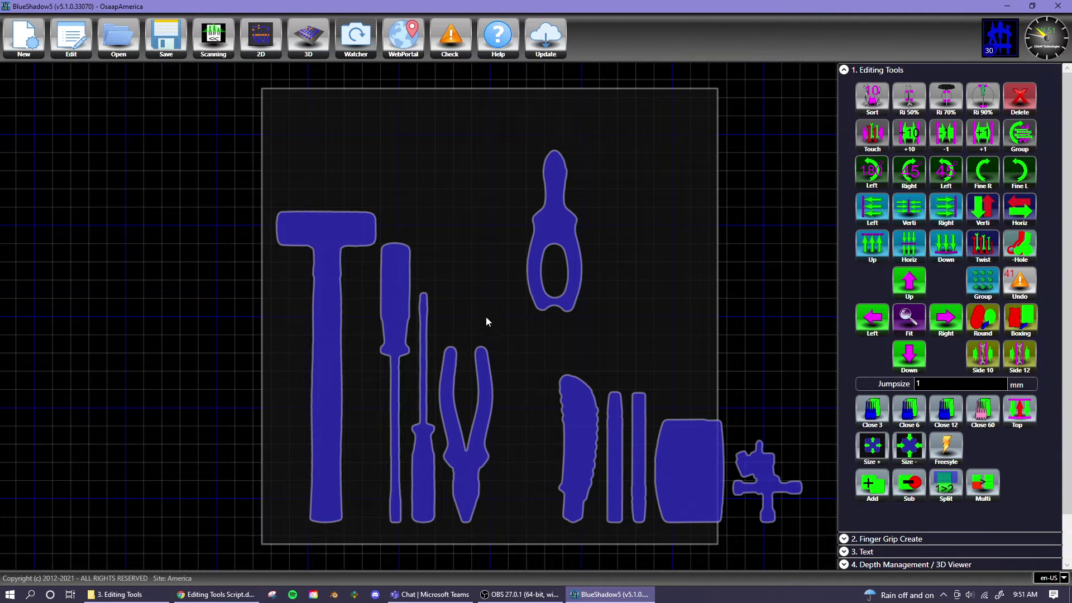
left_click(548, 201)
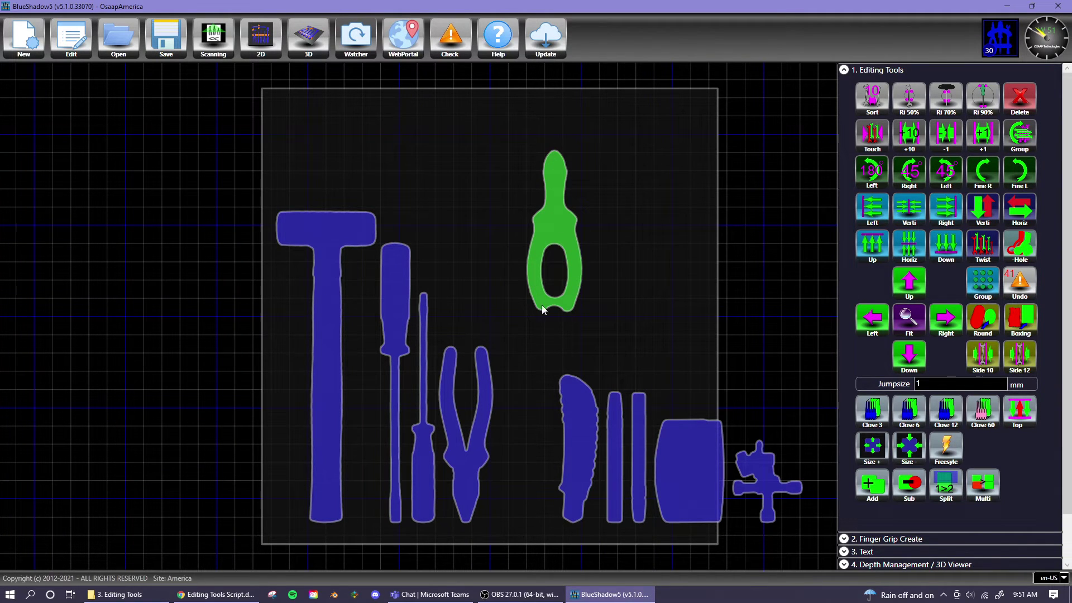
left_click(1019, 244)
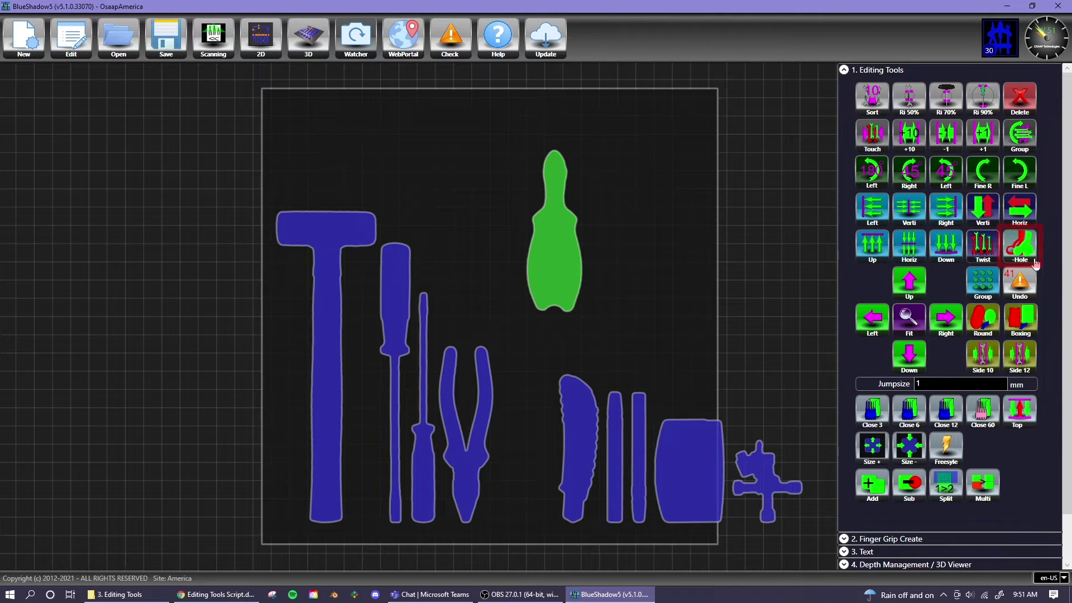
left_click(1022, 285)
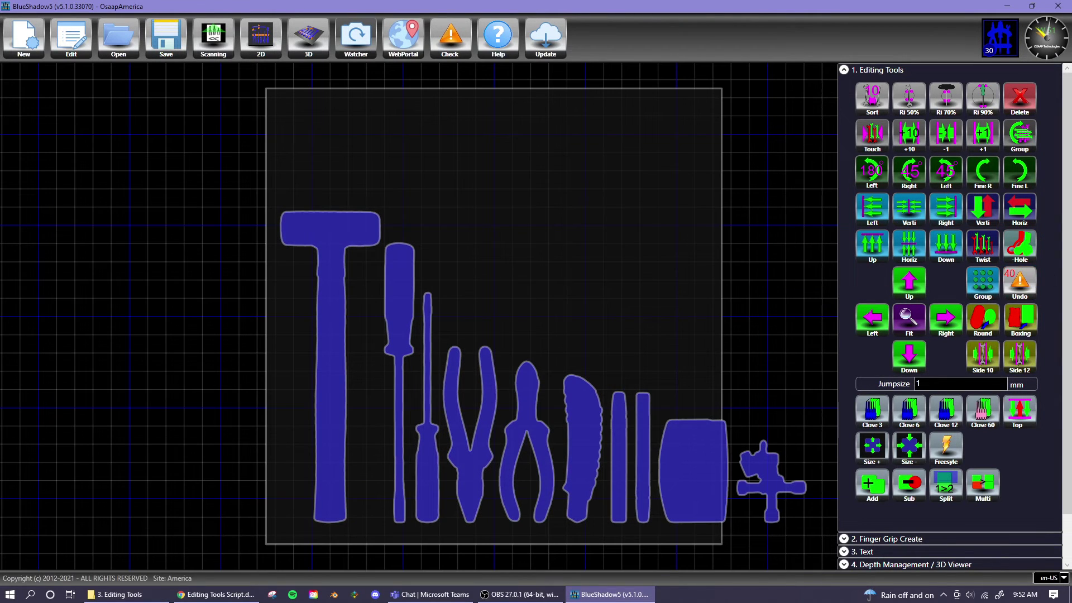
Lift the right-hand pliers to the upper middle and replace it with its bounding rectangle.
left_click(530, 435)
left_click_drag(527, 420, 564, 211)
left_click(1021, 318)
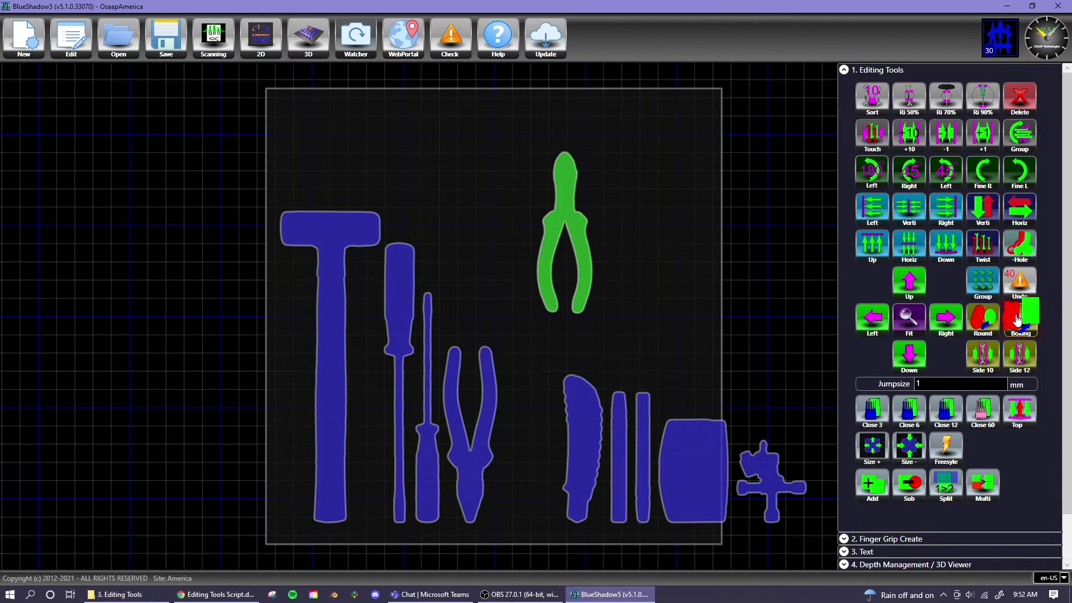
Select the tall rectangle and round it into a circle.
left_click(648, 283)
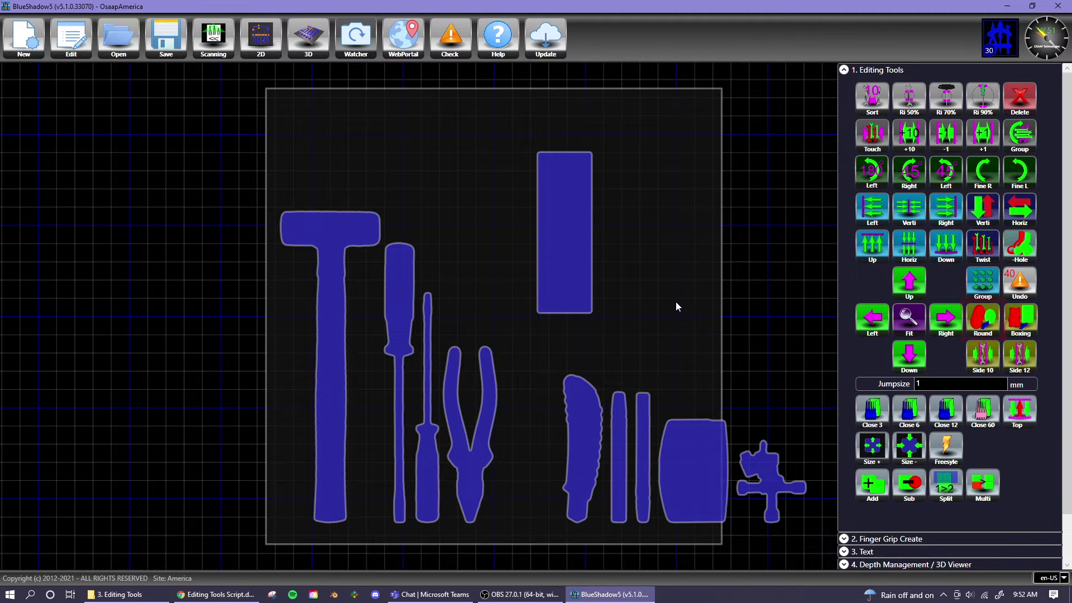
left_click(573, 232)
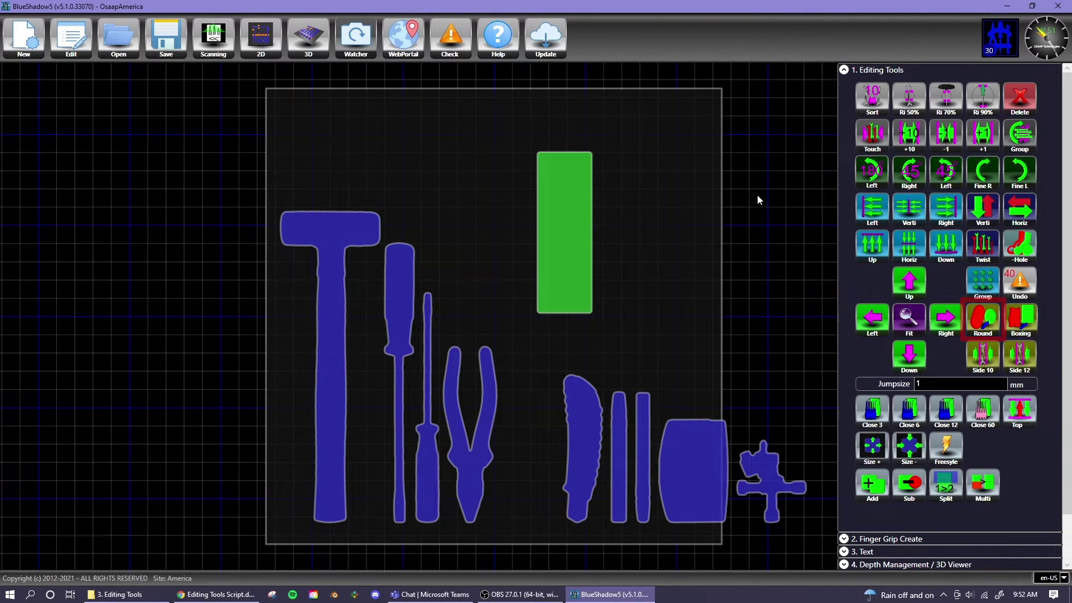
left_click(983, 319)
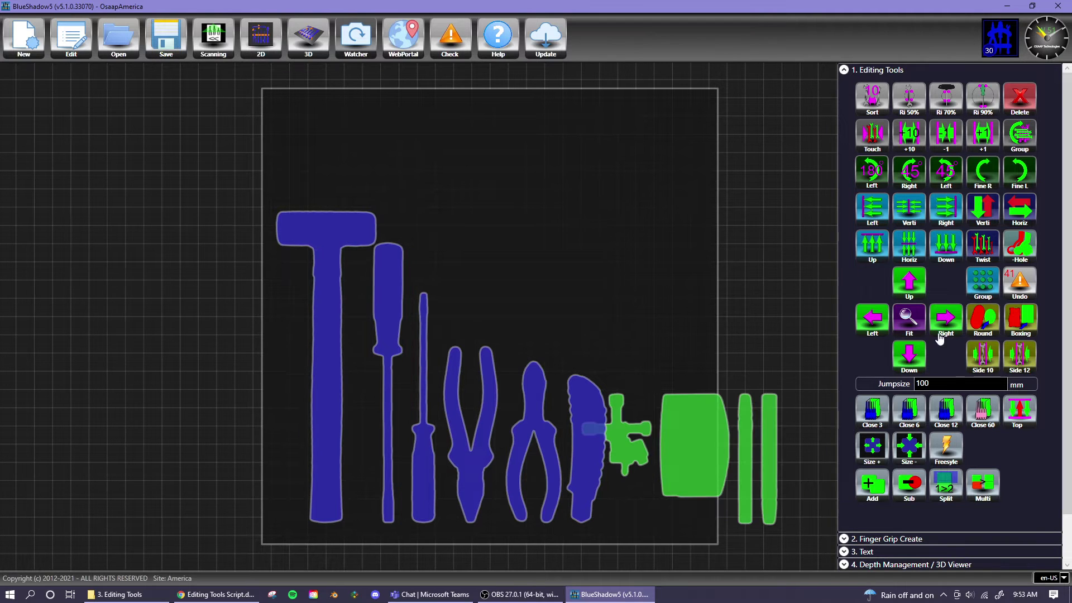
Shift the cross, block and bars group up and left with jump size 50, then fit the board in view.
type("50")
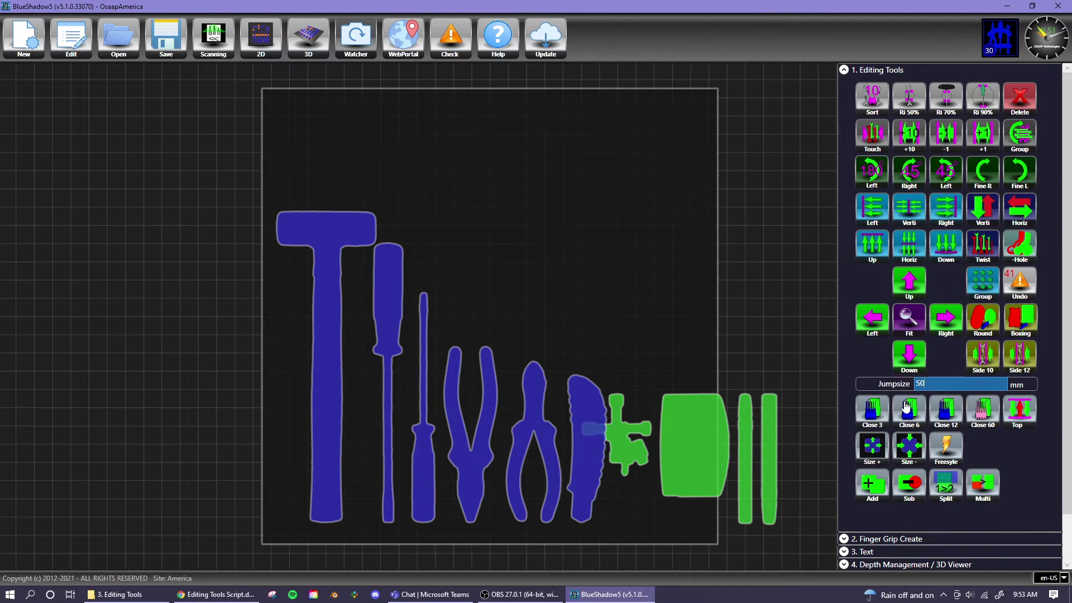
left_click(901, 295)
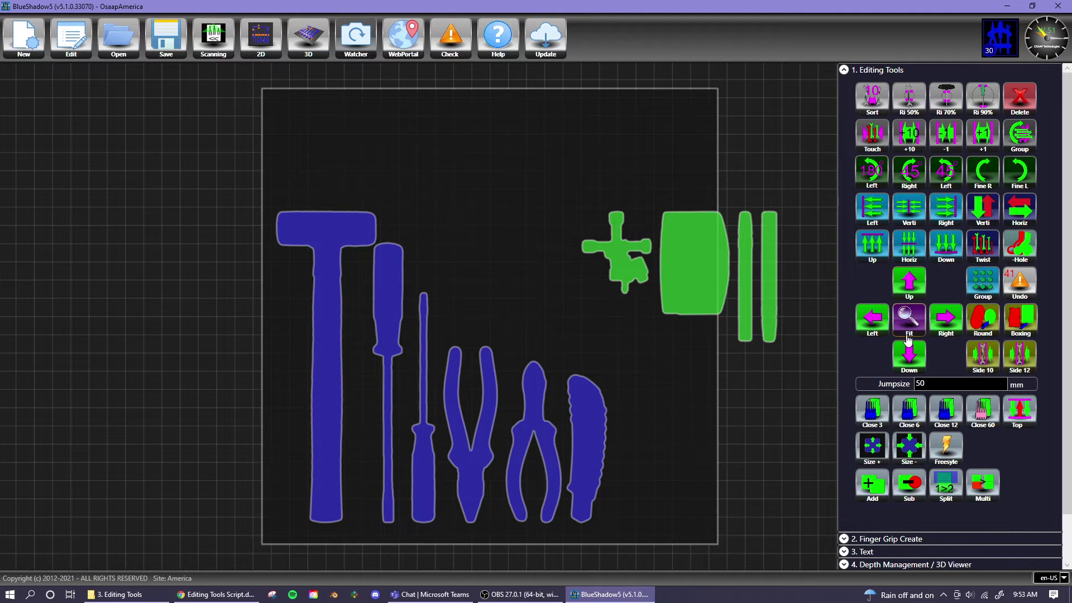
left_click(881, 322)
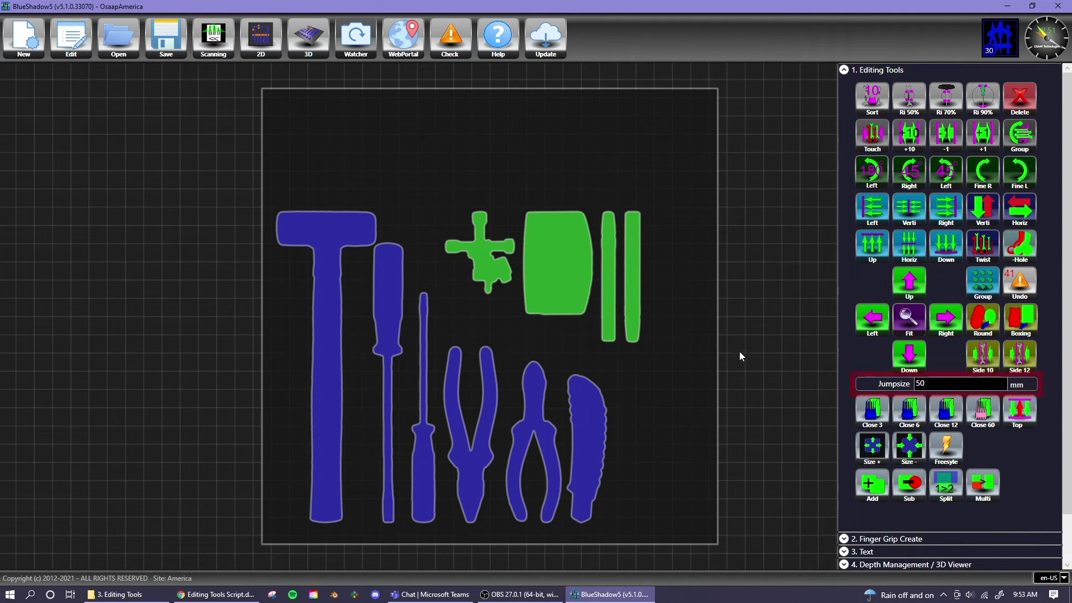
left_click(683, 375)
left_click(682, 375)
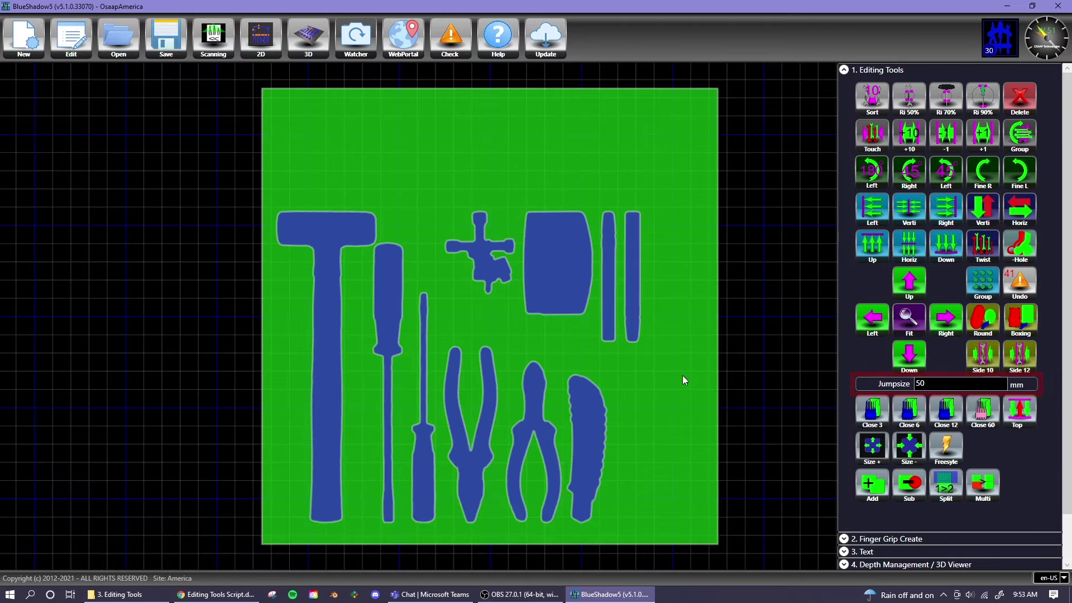
left_click_drag(708, 370, 343, 354)
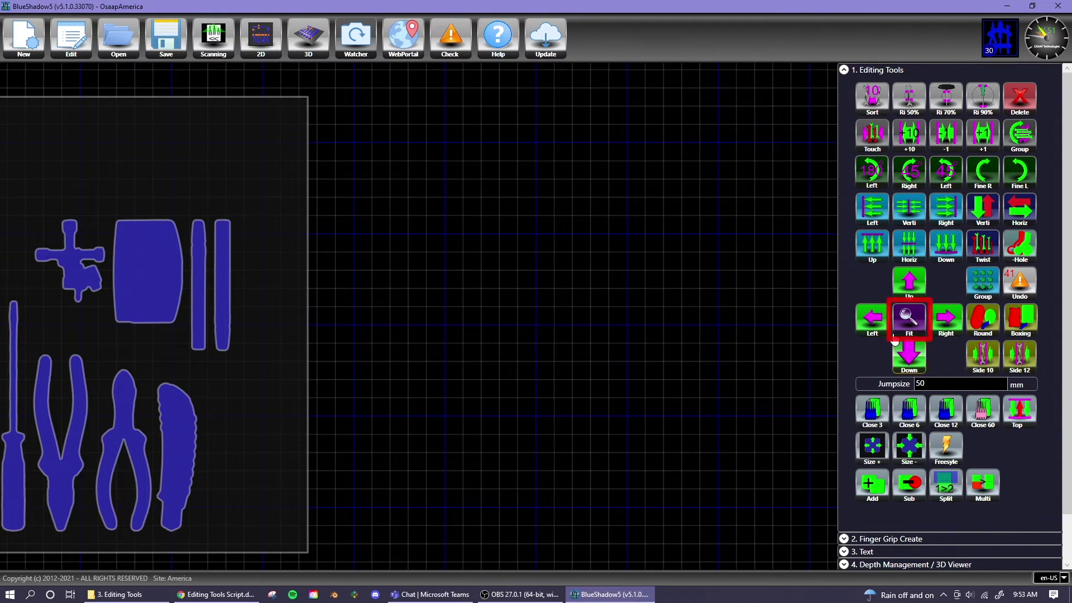
left_click(909, 317)
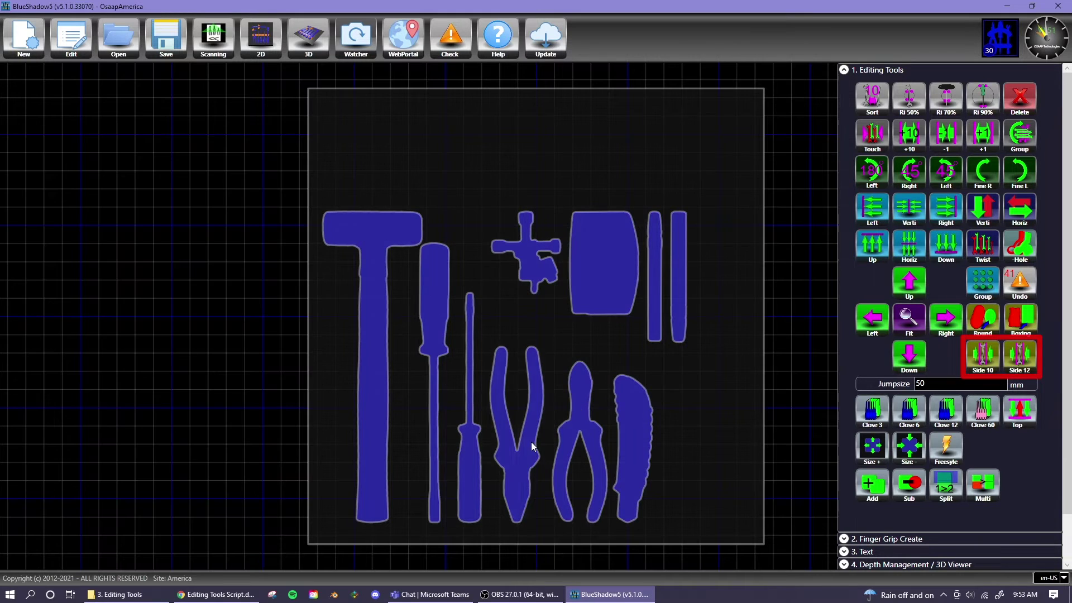
Turn the first pliers into a straight strip using the Side 10 and Side 12 options.
left_click(531, 441)
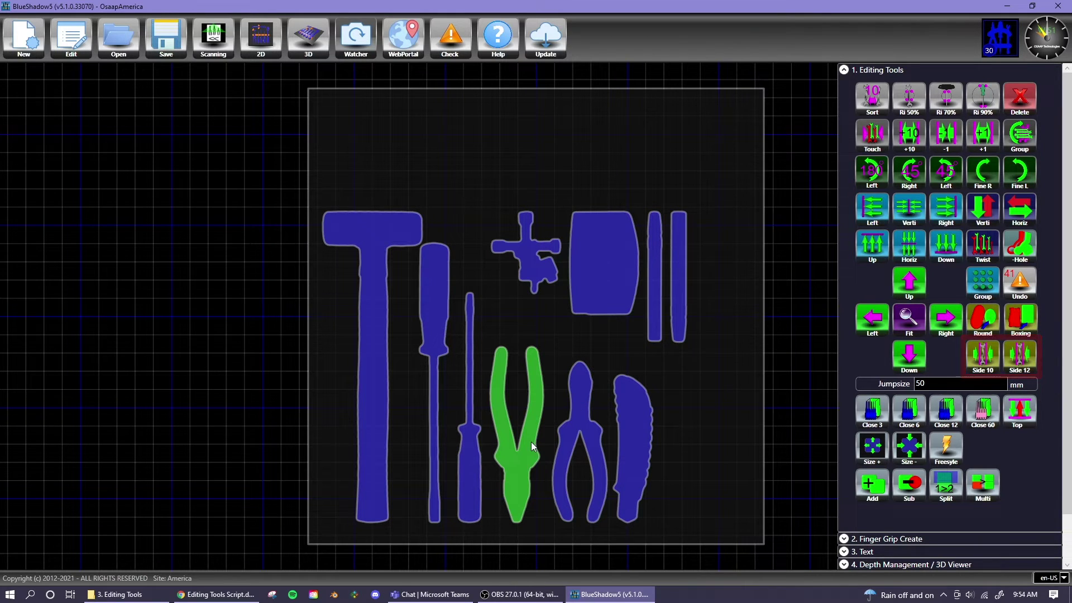
left_click(984, 370)
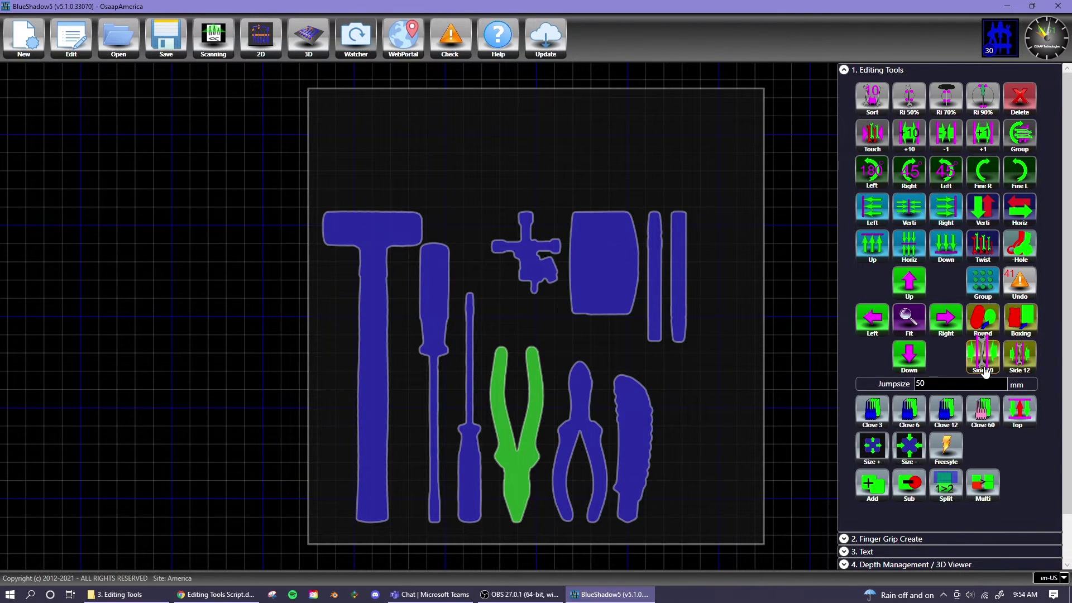
left_click(1020, 360)
Set the strip's width to 15 in the selection info panel.
scroll(819, 525, "down", 1)
left_click(888, 525)
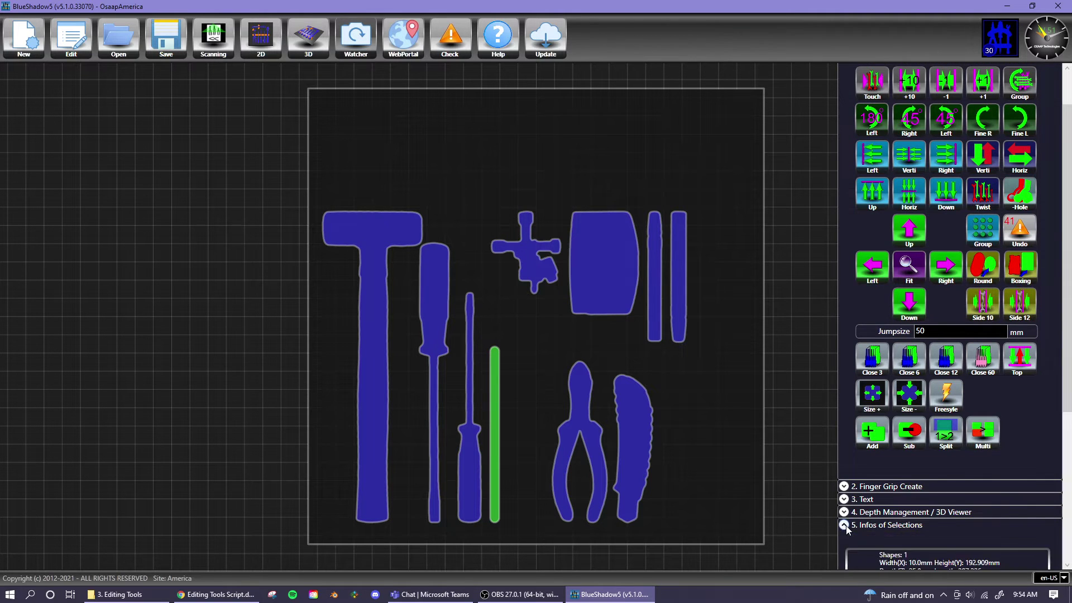
scroll(1020, 457, "down", 3)
scroll(1020, 457, "down", 1)
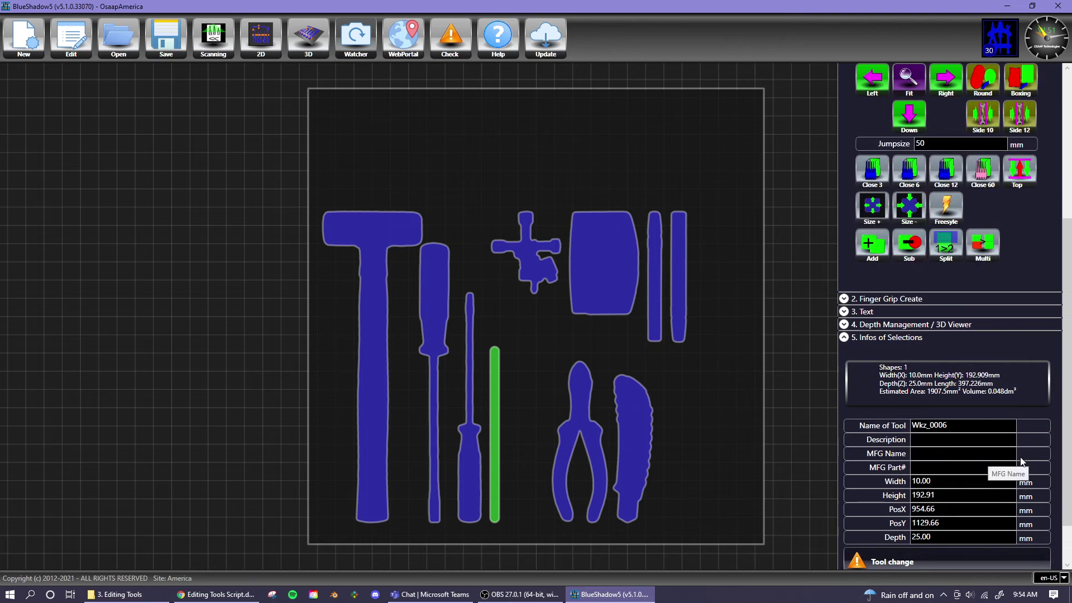
left_click(948, 477)
key("BackSpace")
type("5")
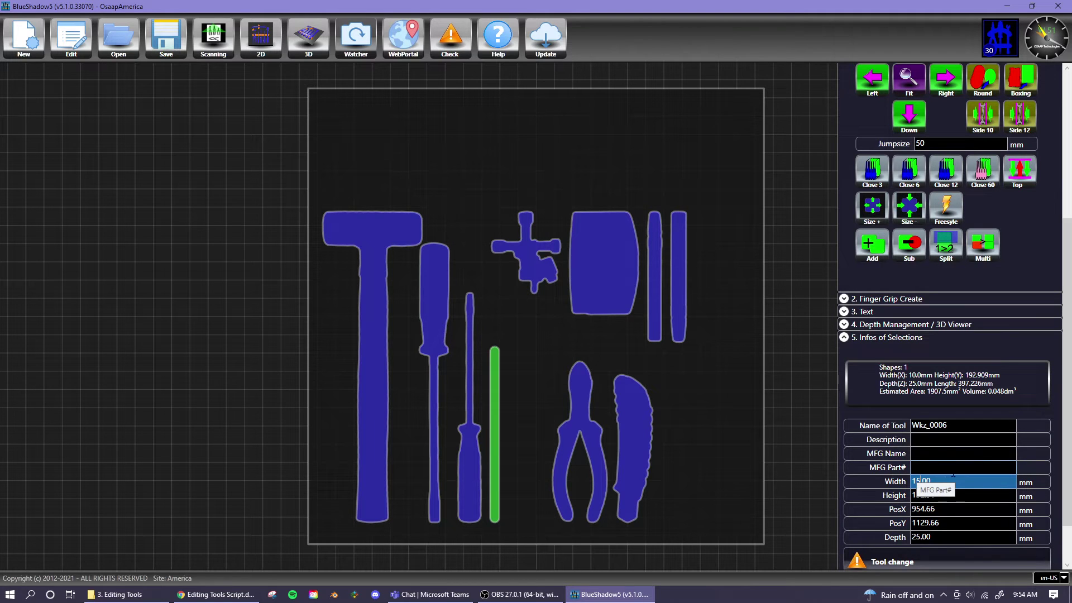
key("Return")
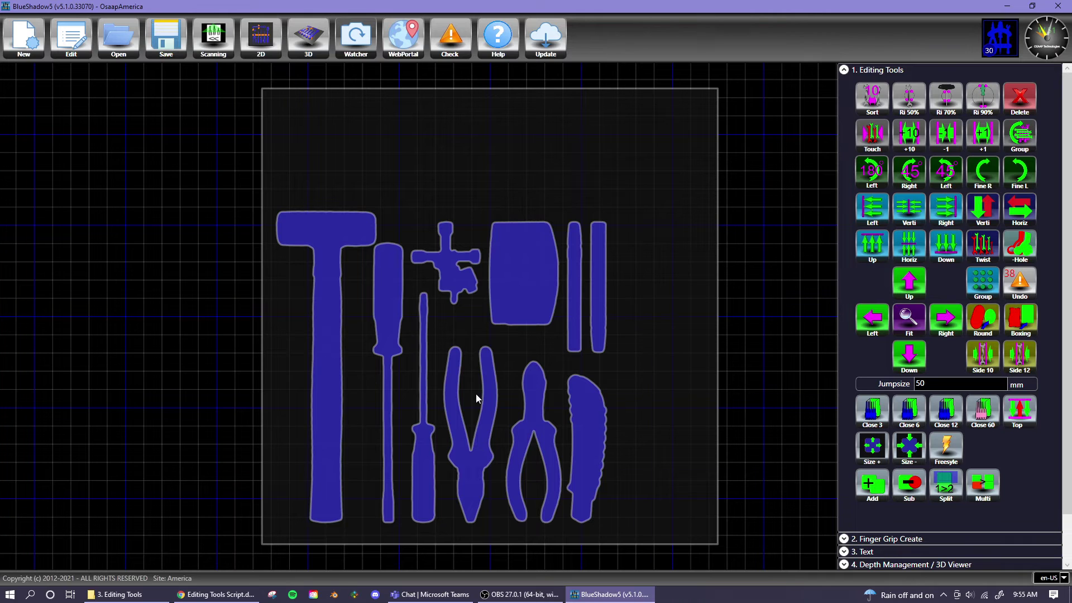
Close the gaps in both pliers outlines with Close 3 and Close 6, then align the layout to Top.
left_click(477, 474)
left_click(529, 407)
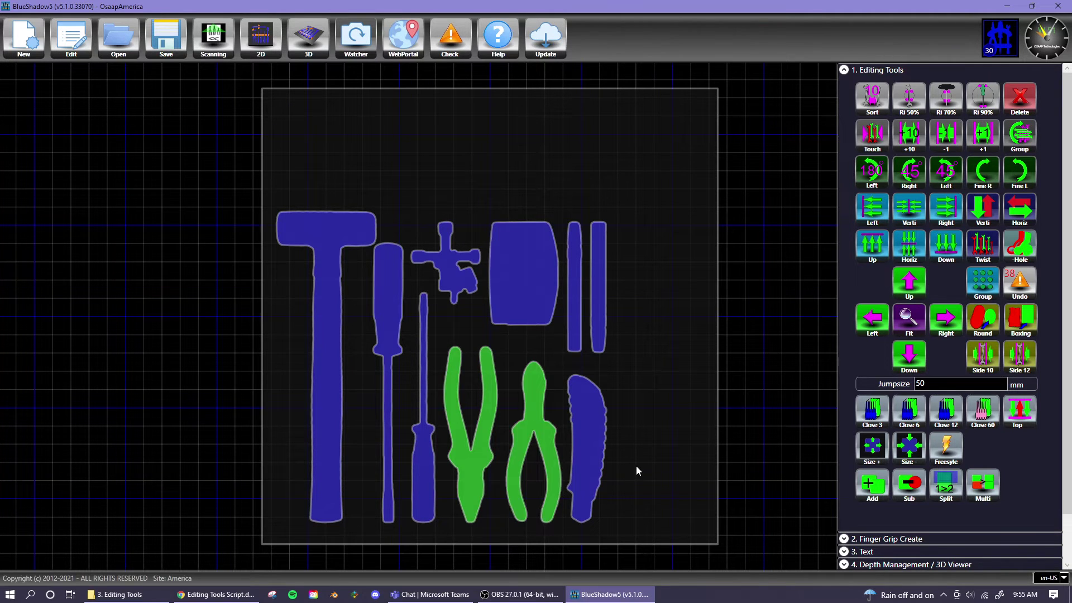
left_click(871, 411)
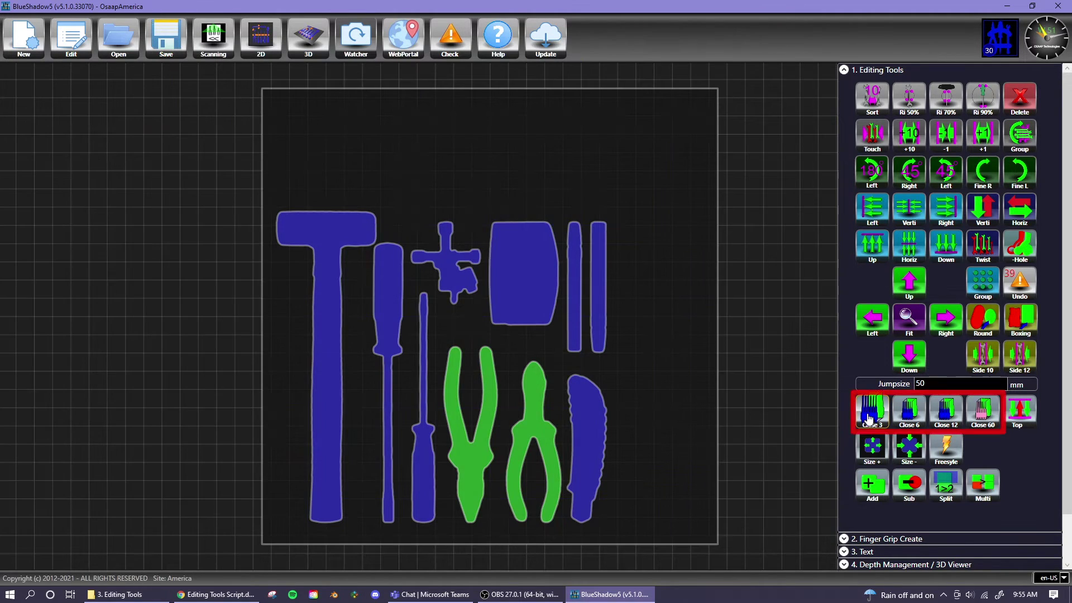
left_click(911, 412)
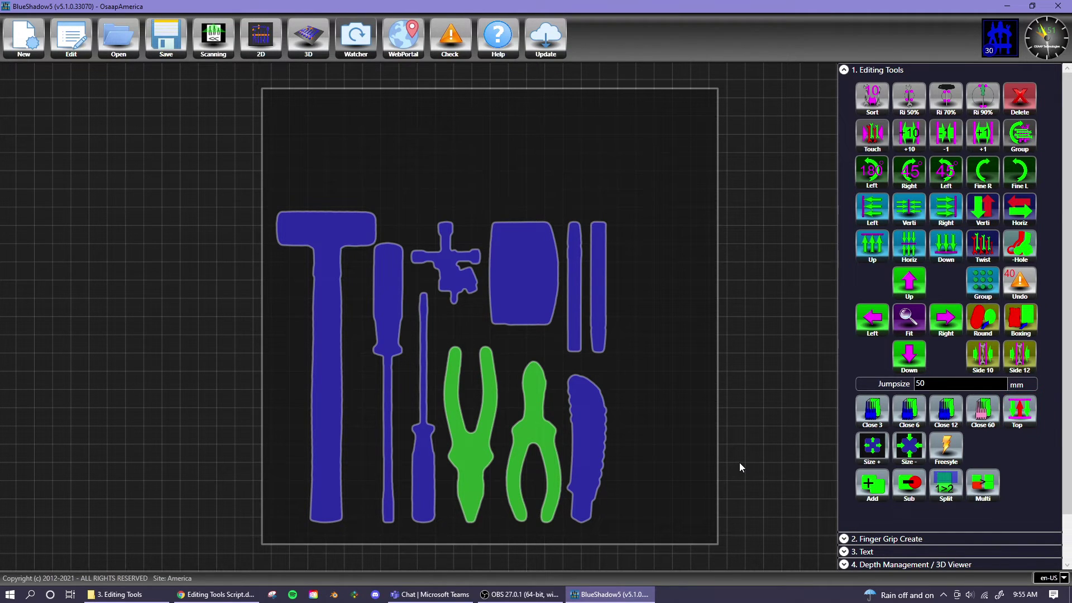
left_click(714, 473)
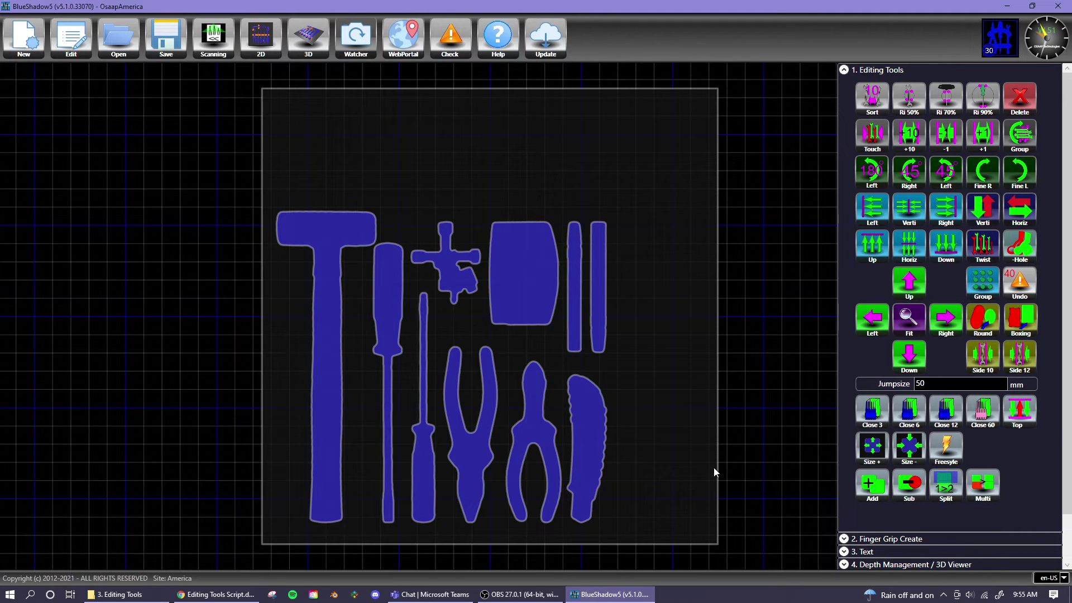
left_click(1020, 410)
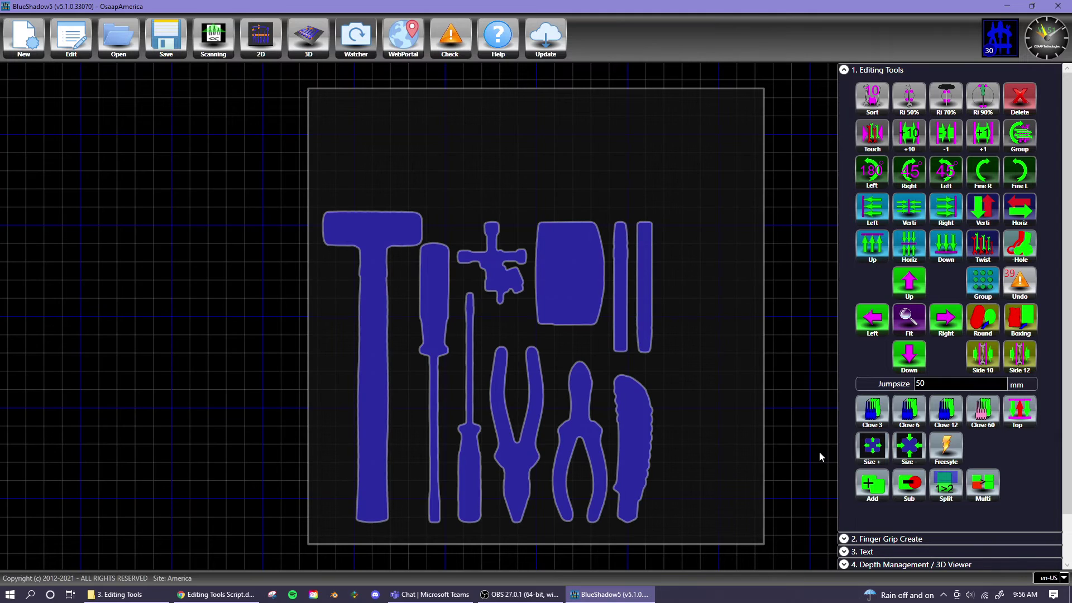
Resize the cross-wrench outline with Size+ and Size-, reverting the last size change.
left_click(946, 451)
mouse_move(684, 206)
left_mouse_down()
mouse_move(666, 122)
mouse_move(715, 190)
mouse_move(674, 206)
left_mouse_up()
left_click(489, 262)
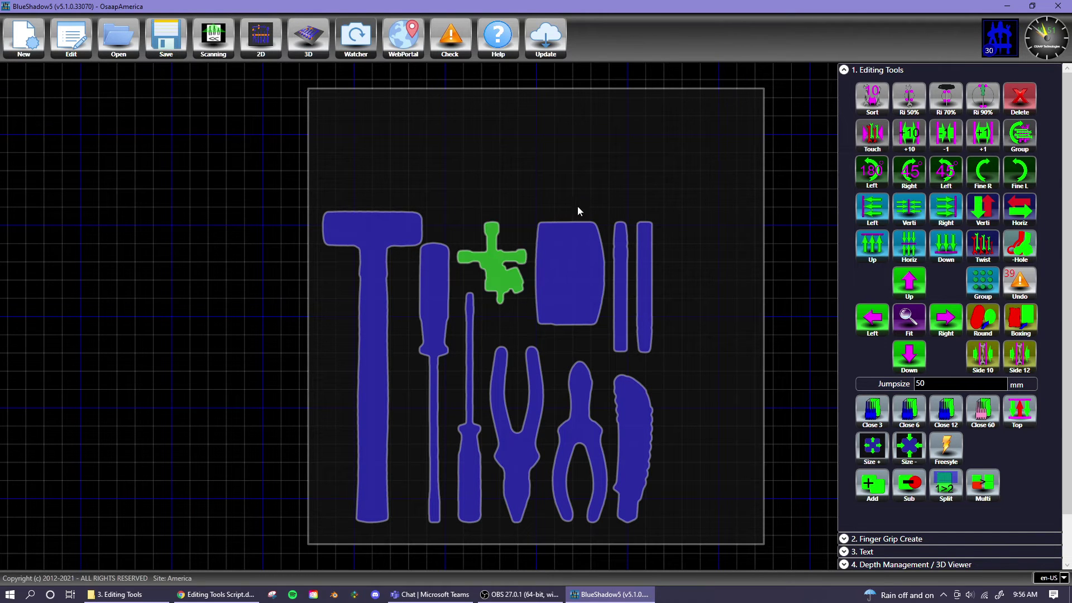
left_click(878, 453)
left_click(879, 454)
left_click(911, 451)
left_click(911, 453)
left_click(912, 453)
left_click(912, 454)
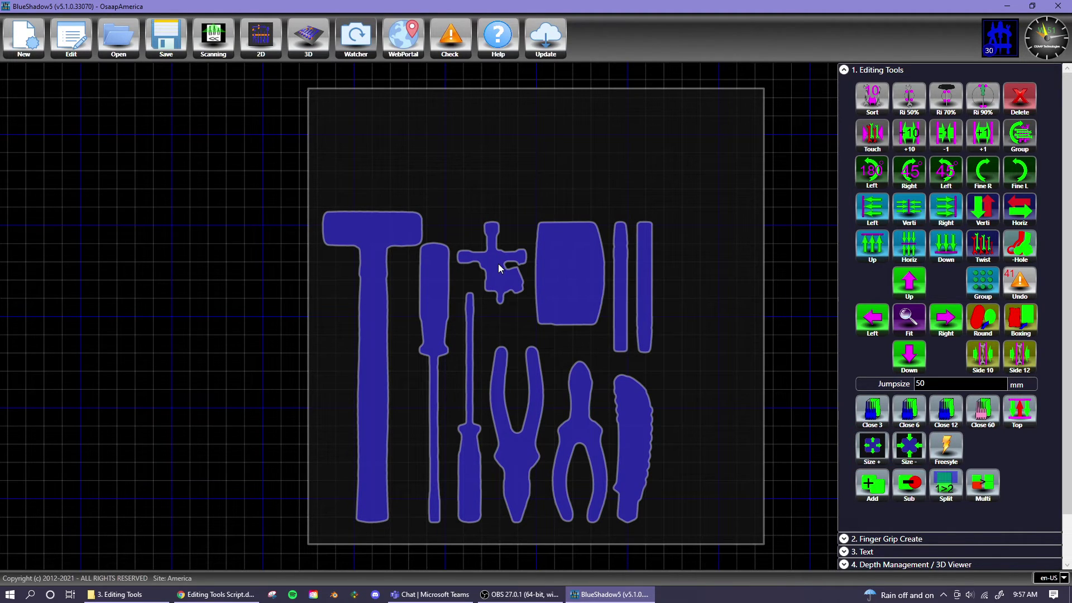
left_click(498, 264)
Move the cross wrench onto the block's top-left corner and subtract it from the block with Sub.
left_click_drag(499, 287, 541, 250)
left_click(581, 302, "ctrl")
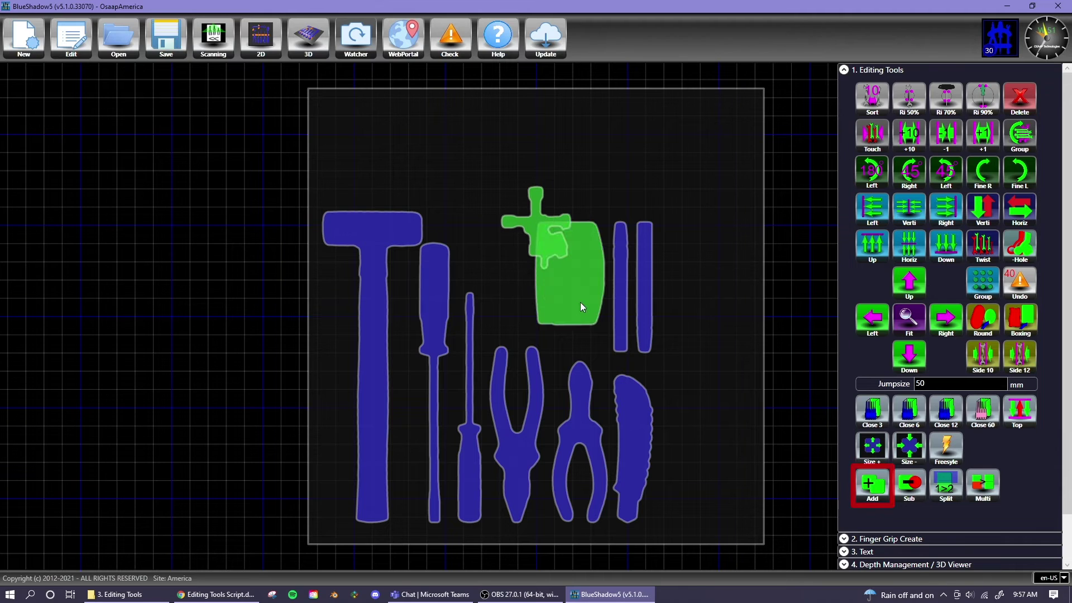
left_click(872, 483)
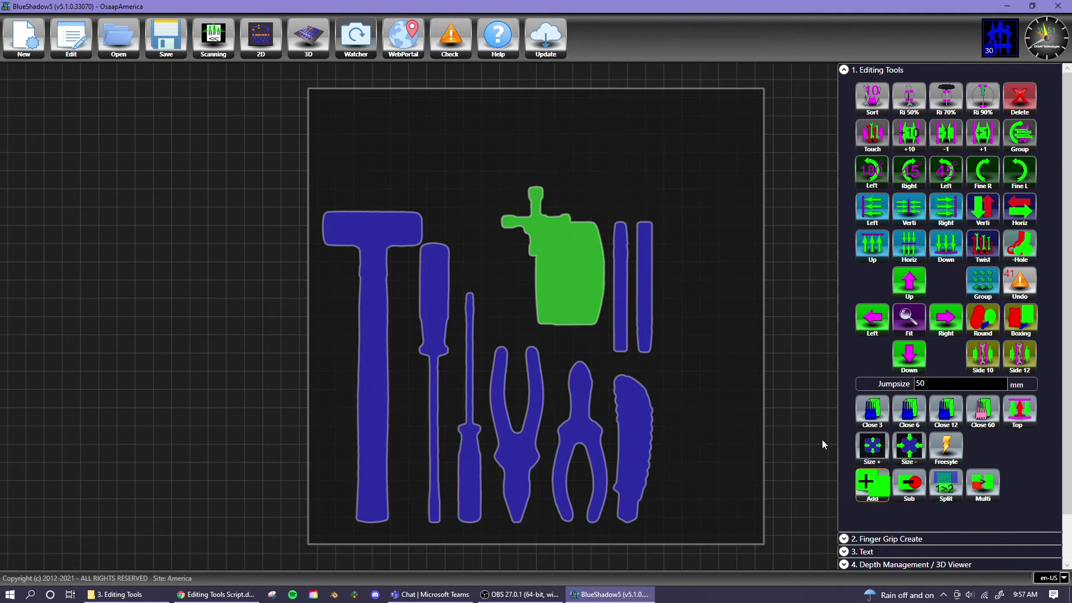
left_click_drag(567, 253, 547, 257)
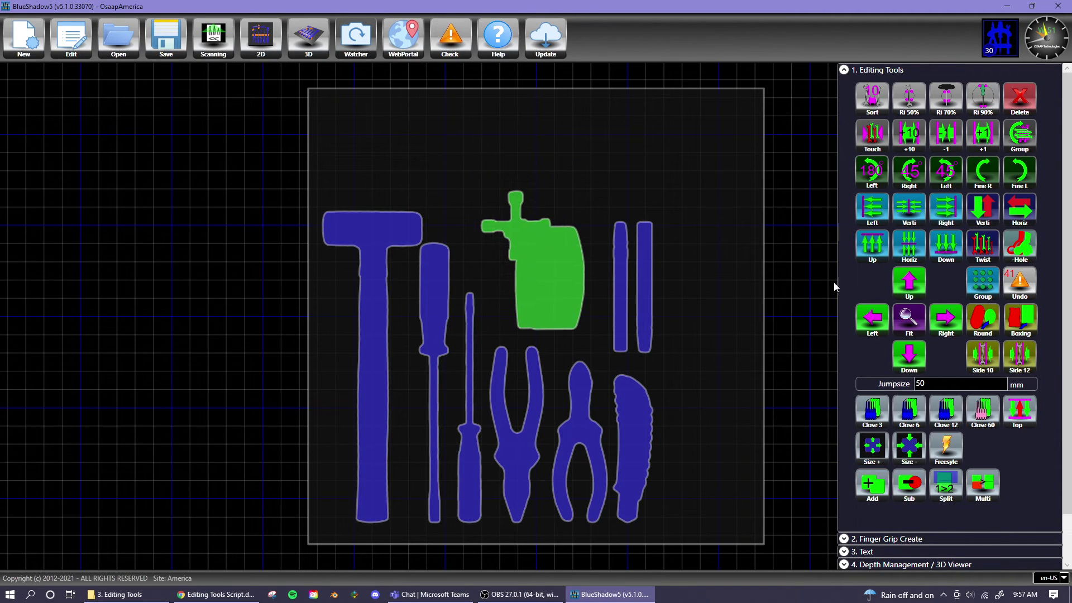
left_click(1020, 274)
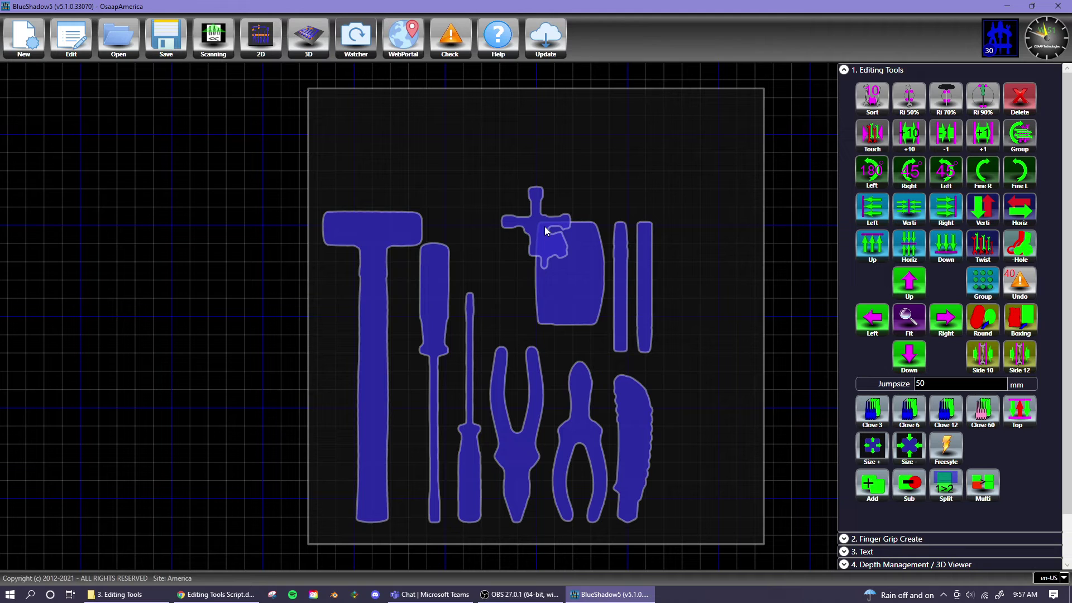
left_click(575, 304)
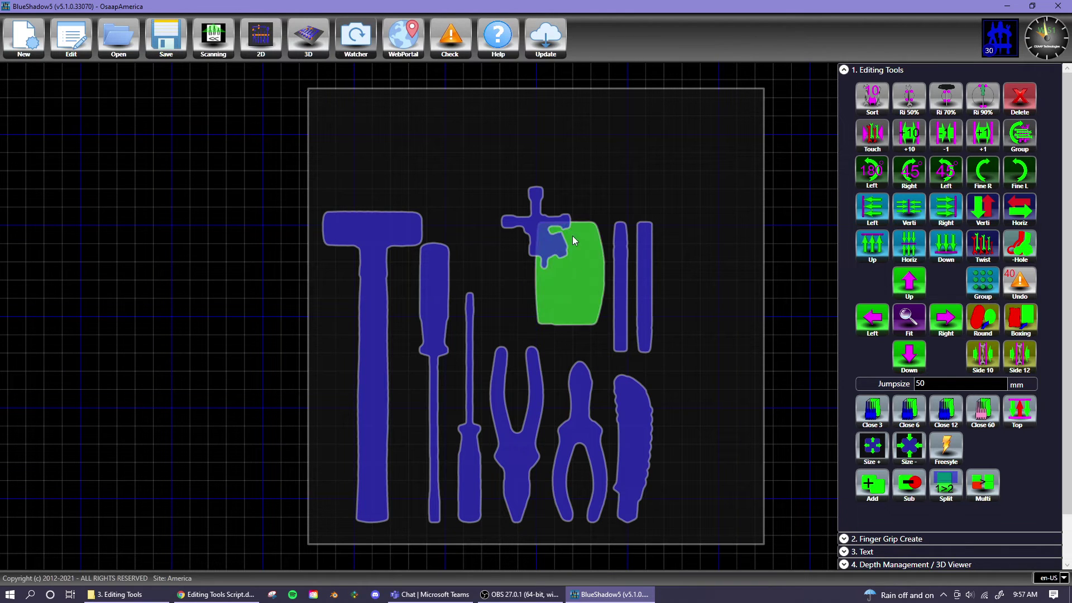
left_click(531, 220, "ctrl")
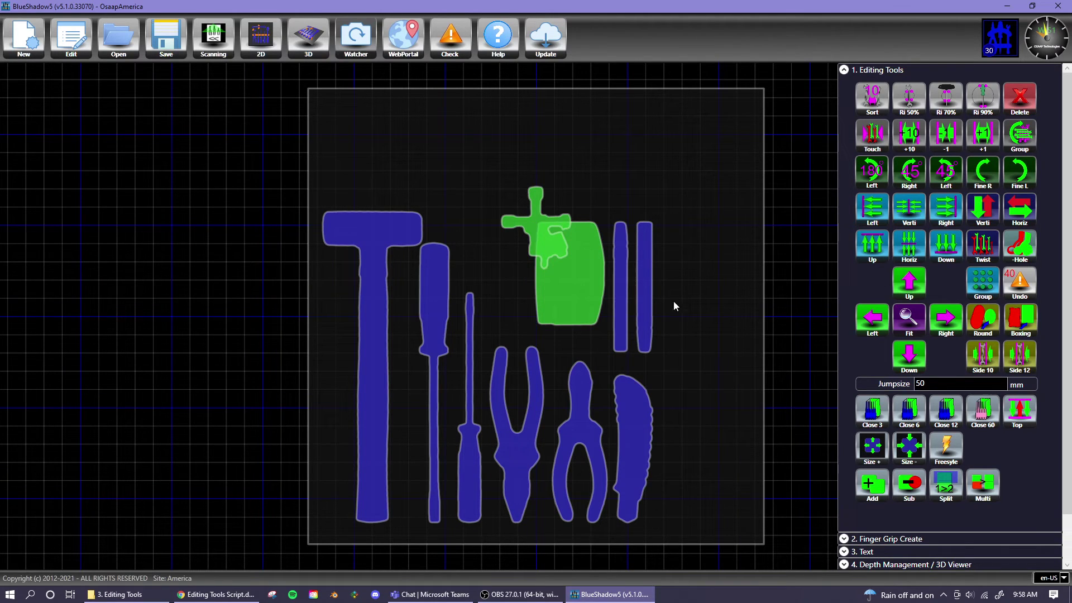
left_click(909, 483)
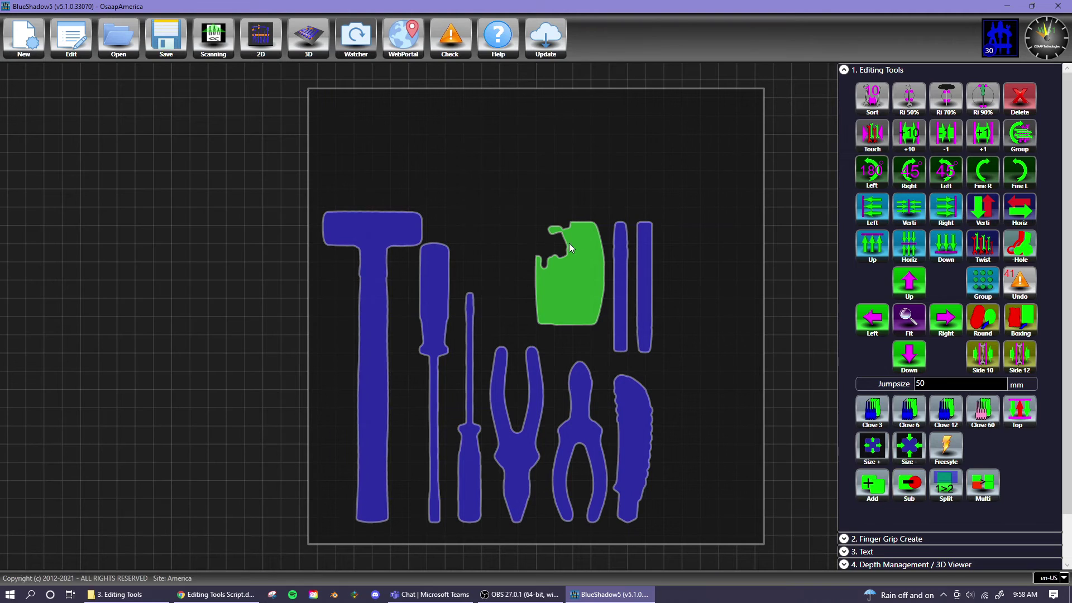
Undo the subtraction, then split the hammer's head off from its handle.
key("ctrl+z")
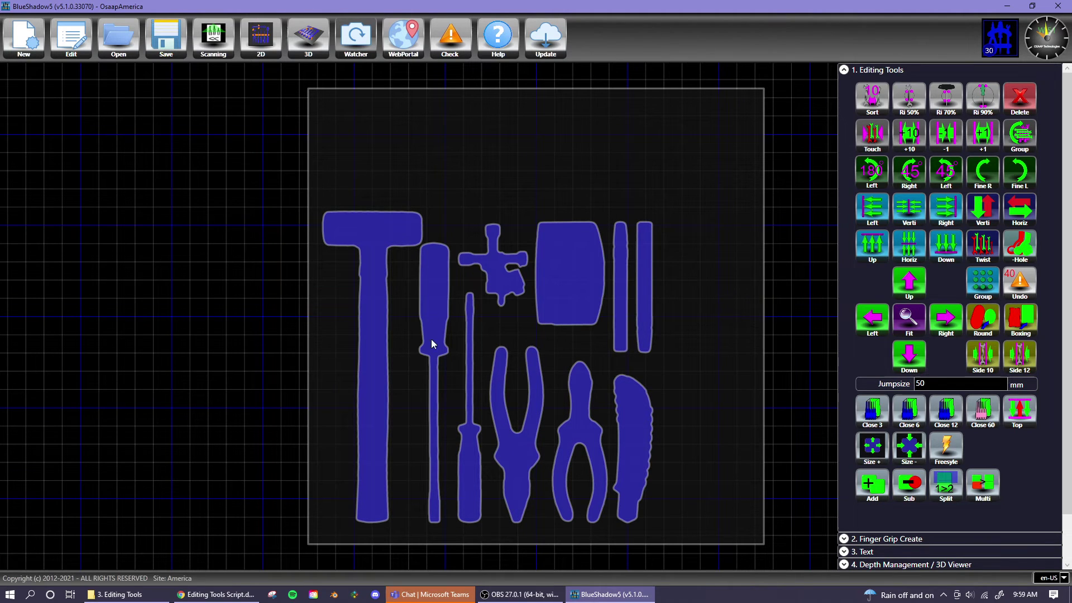
left_click(483, 192)
left_click(483, 192)
left_click_drag(300, 186, 444, 279)
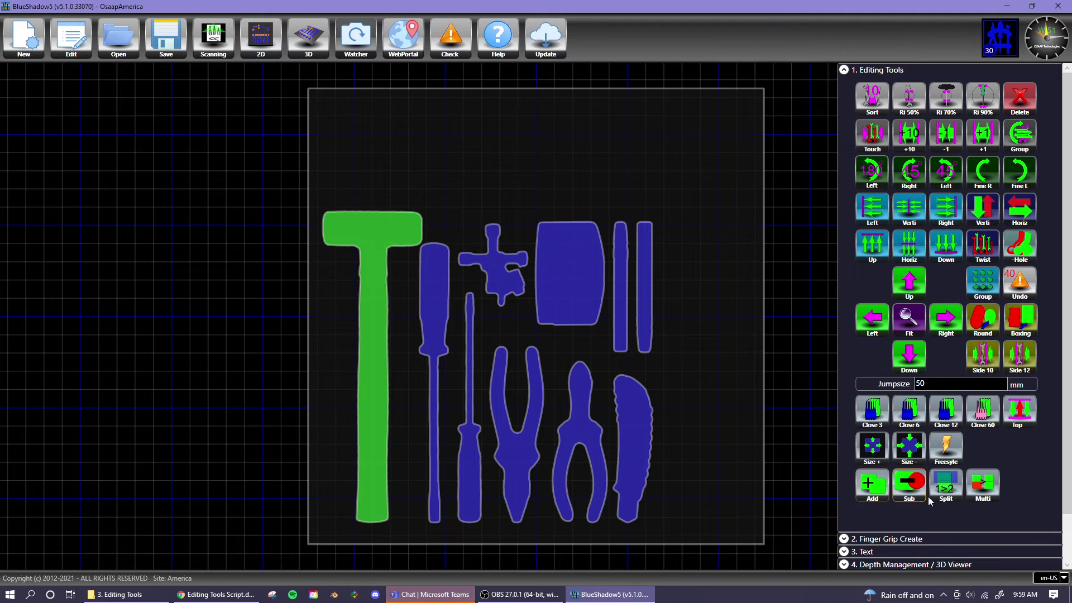
left_click(946, 484)
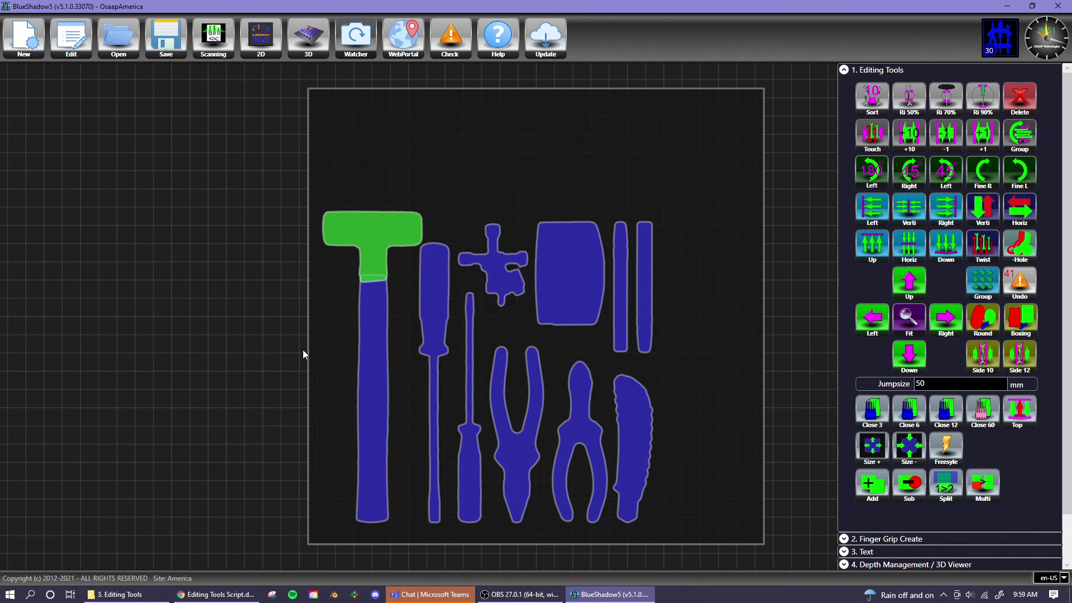
Check the split piece in Infos of Selections, then move the hammer pieces and undo the move.
scroll(944, 424, "down", 1)
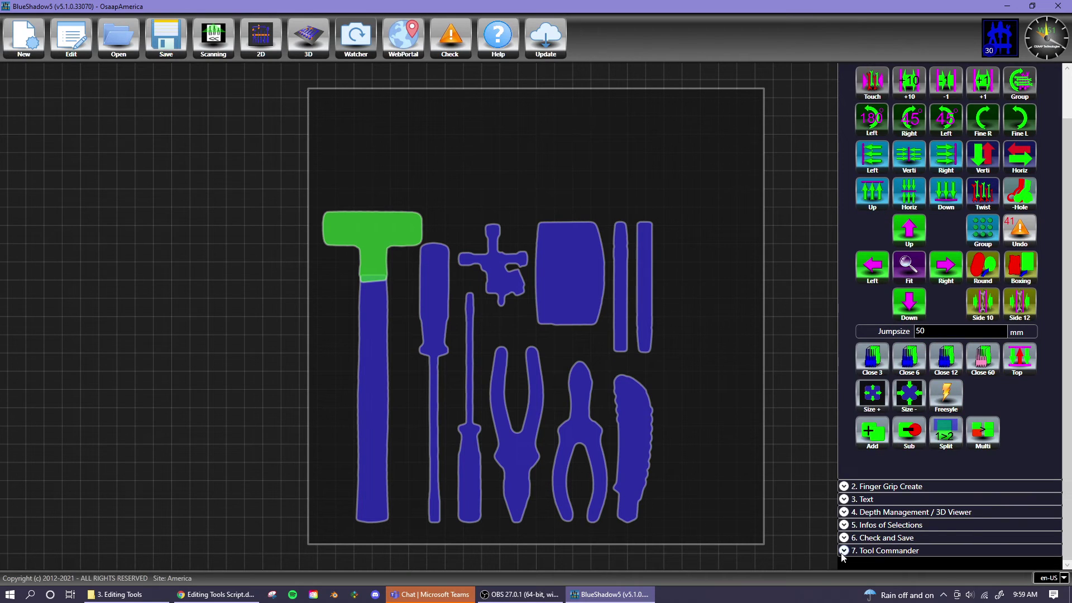
left_click(844, 526)
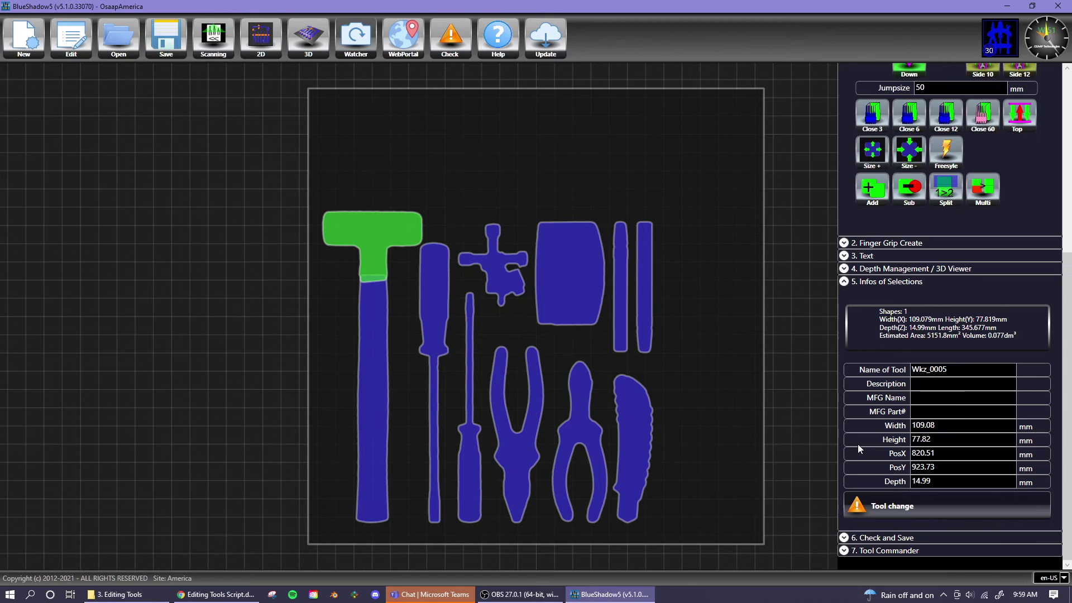
scroll(858, 444, "up", 5)
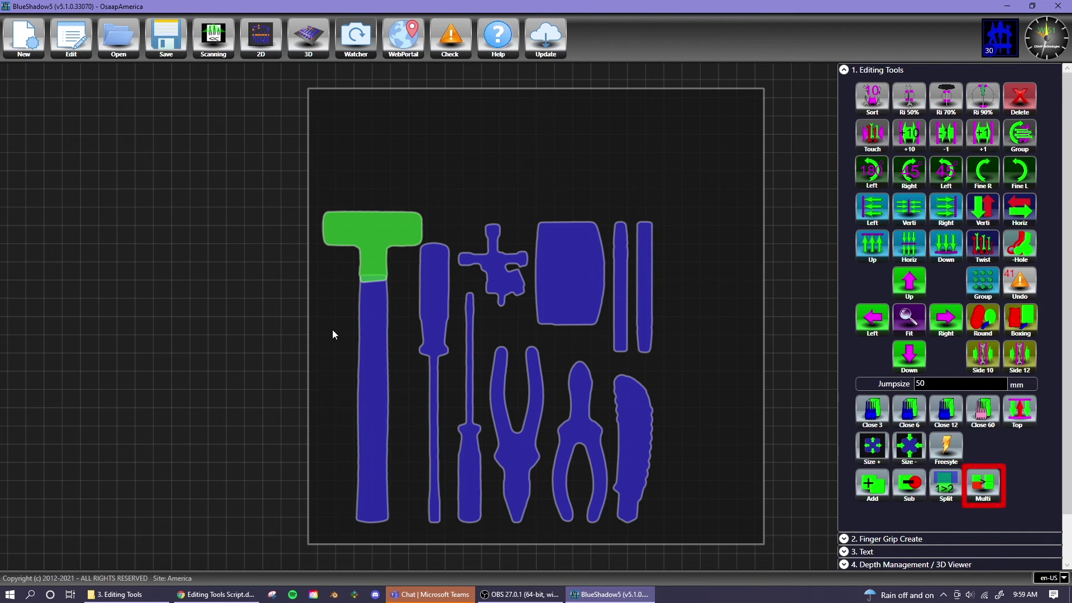
left_click(382, 339)
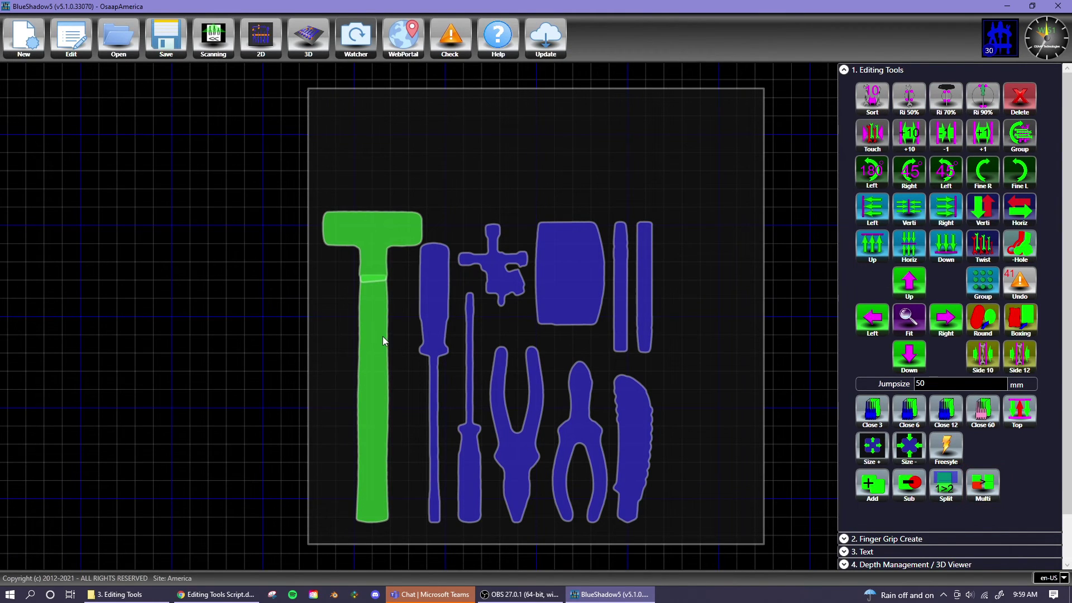
left_click(983, 484)
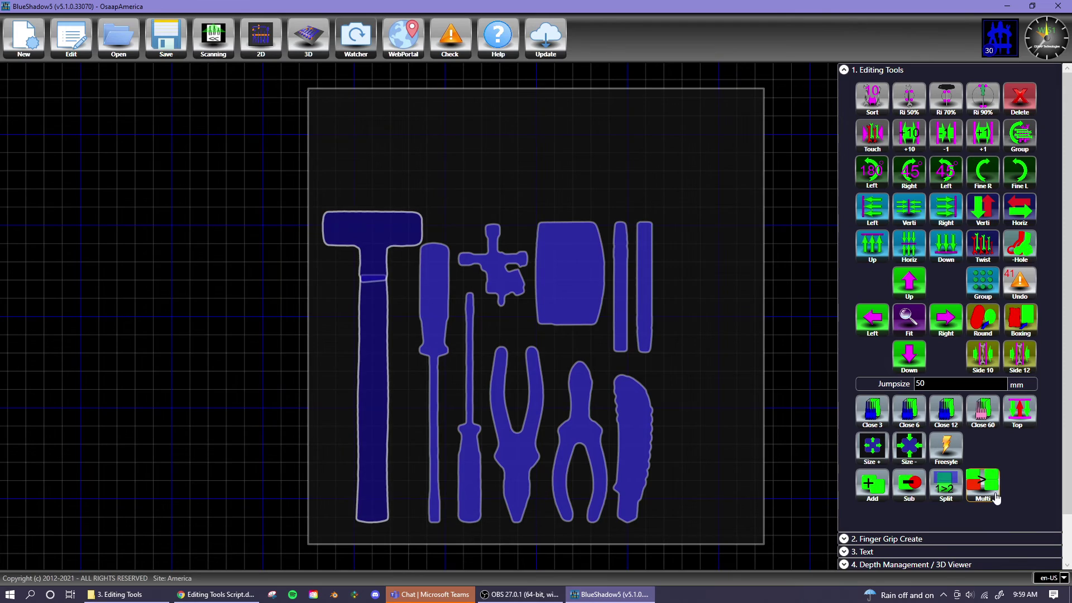
left_click(368, 295)
left_click_drag(367, 293, 361, 273)
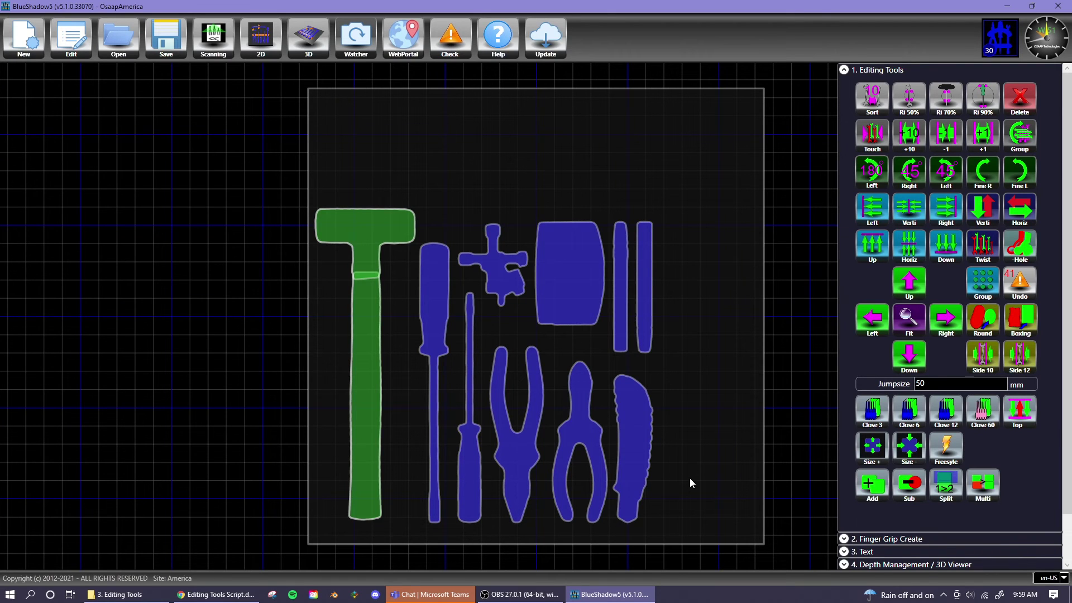
left_click(444, 531)
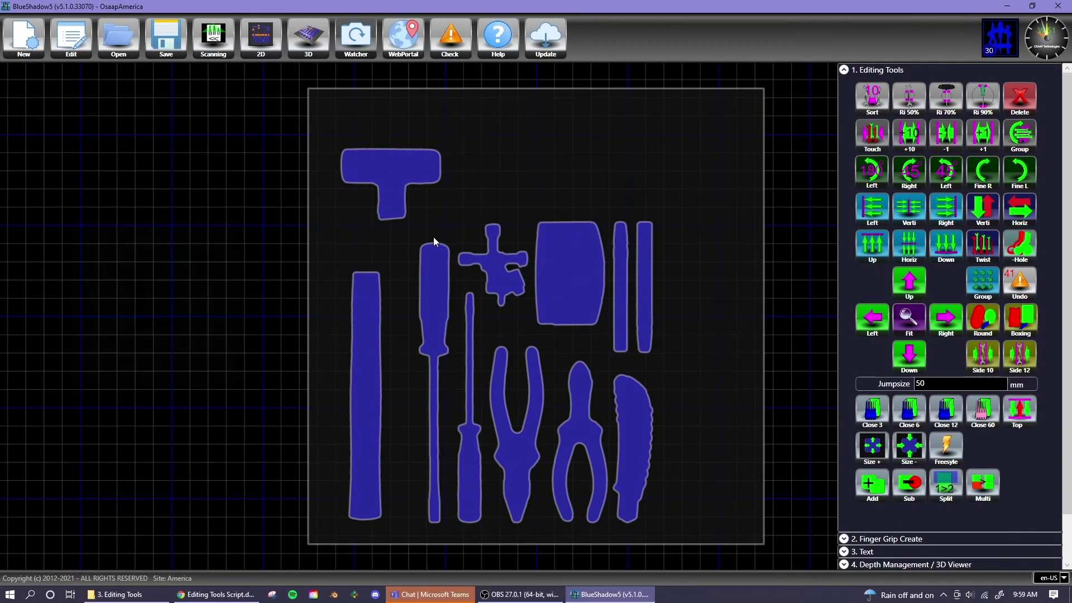
left_click(1020, 282)
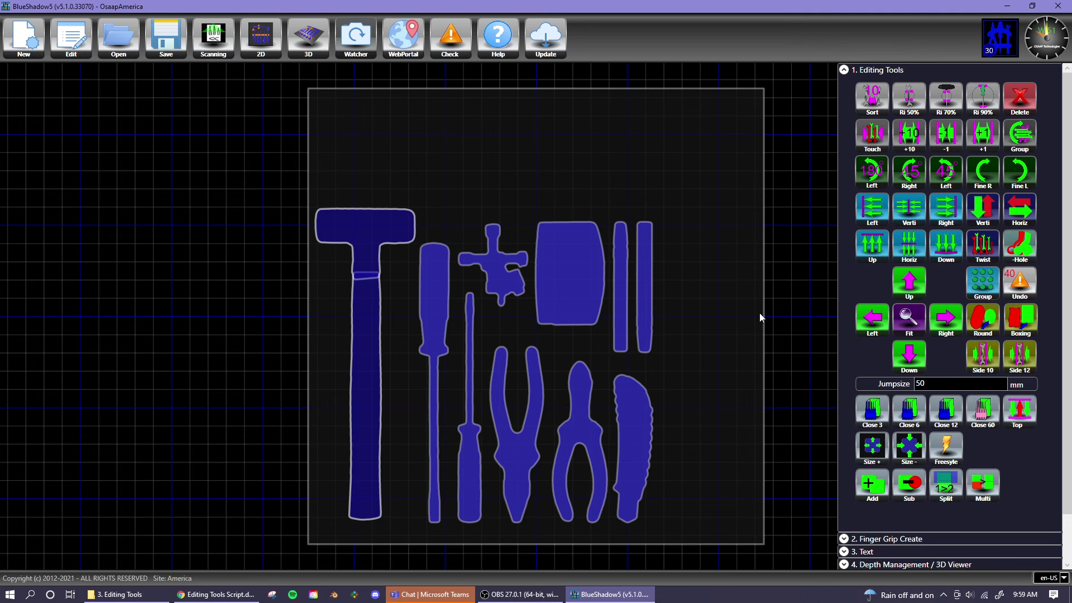
Rotate the narrow bar 90° to horizontal and convert it to a finger grip.
left_click(621, 273)
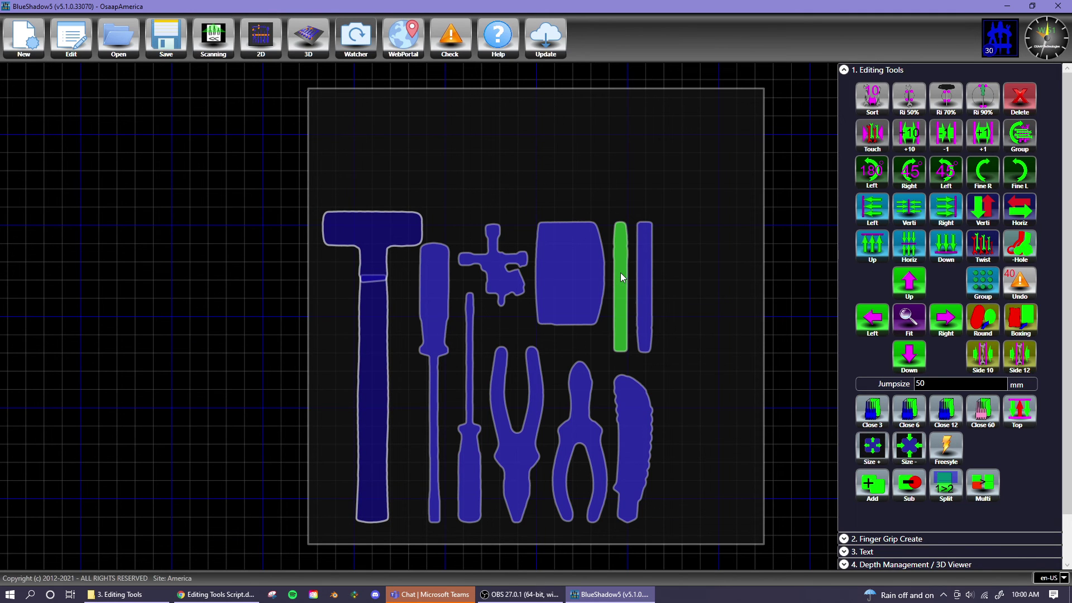
key("F2")
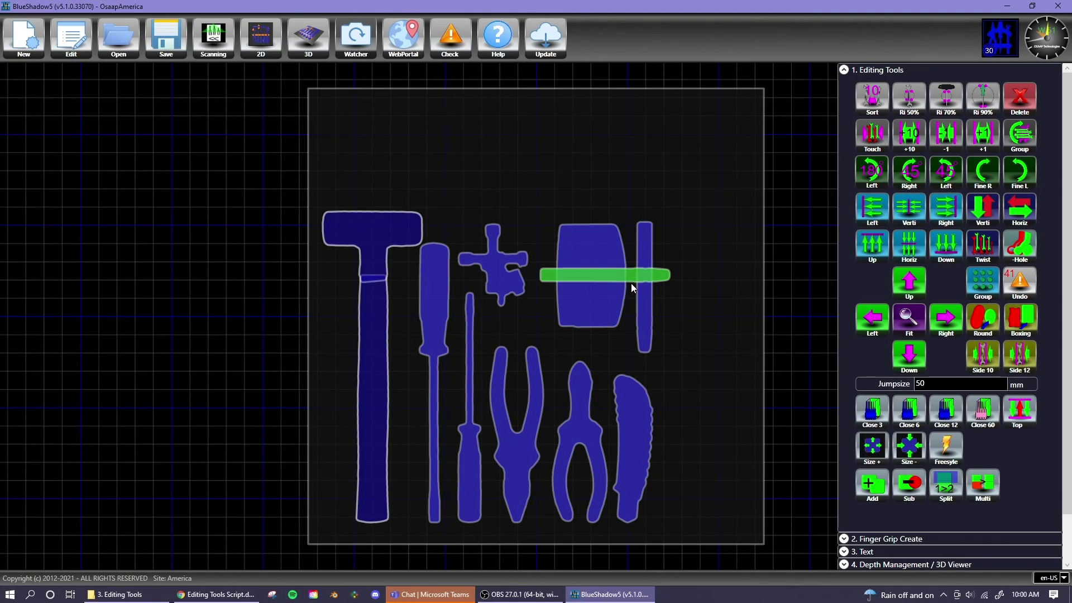
right_click(631, 283)
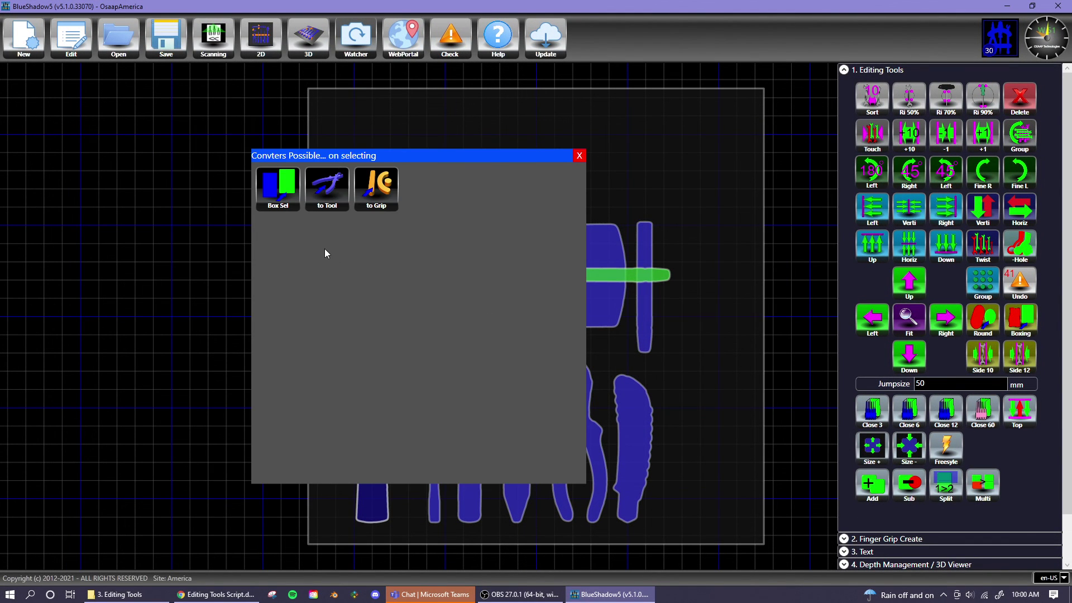
left_click(377, 190)
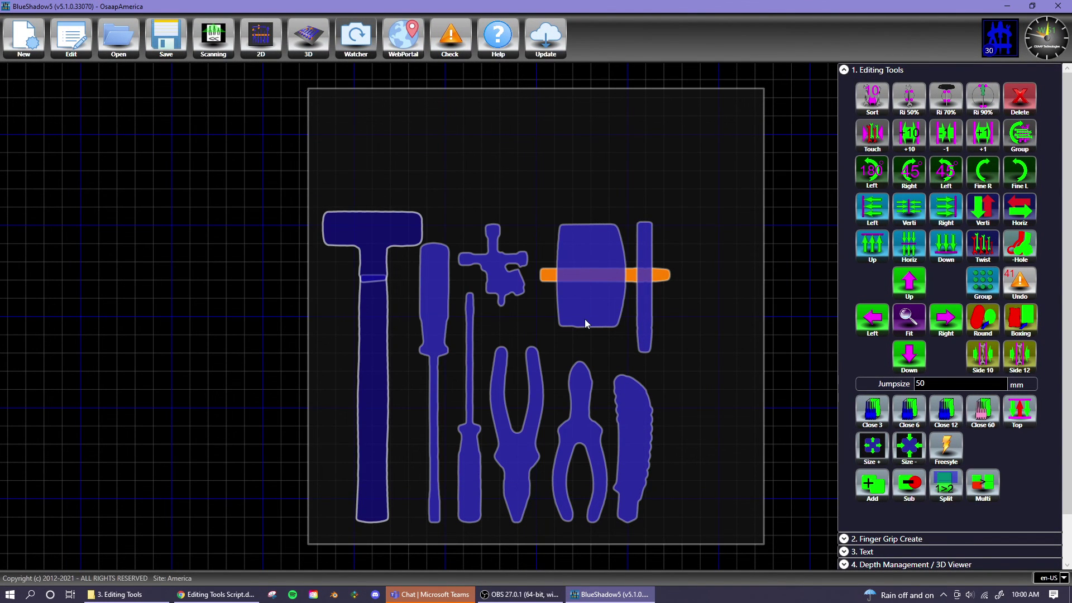
Draw a rectangle near the top of the board.
left_click_drag(436, 125, 538, 196)
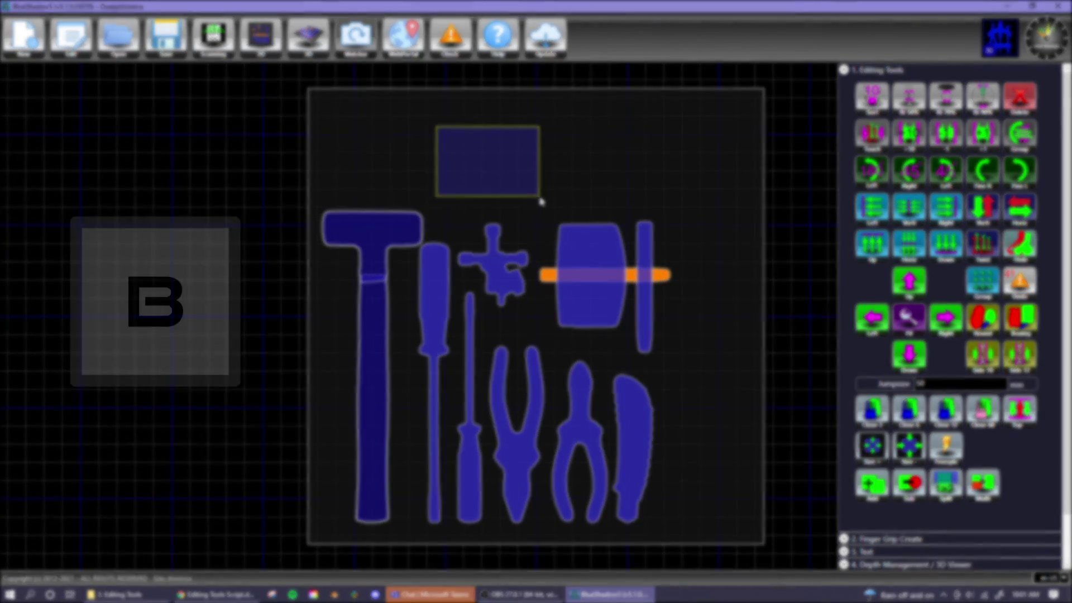
left_click(487, 202)
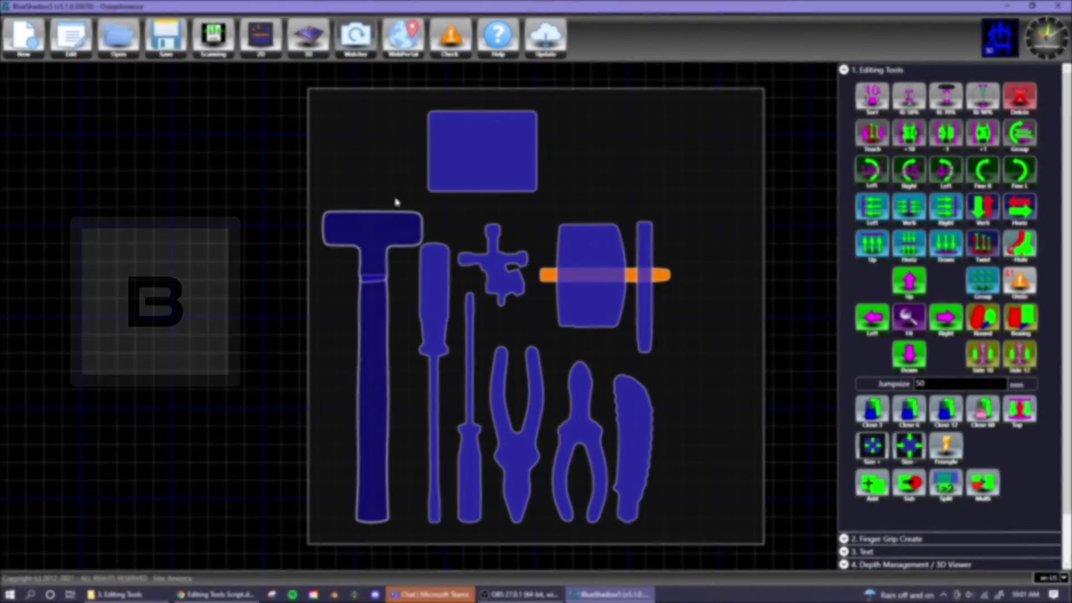